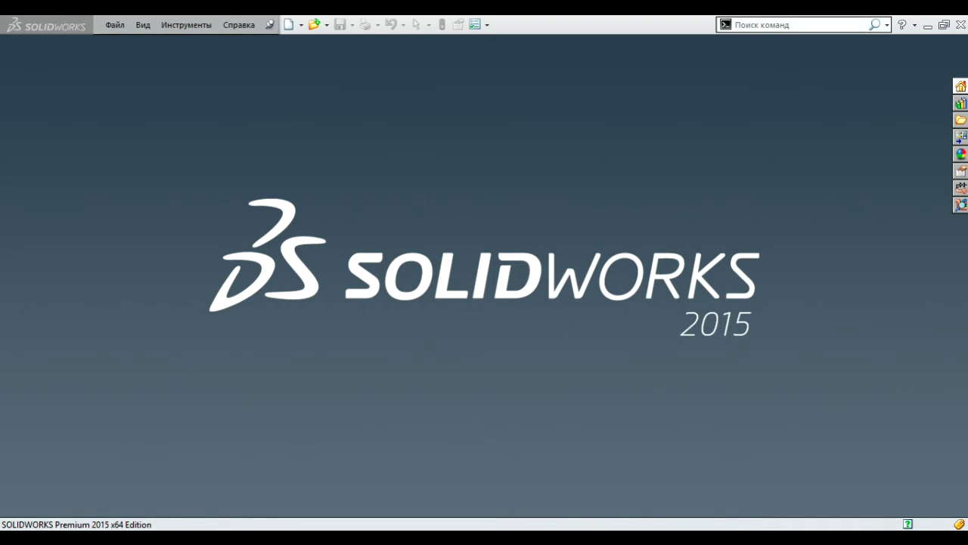
Step: Scroll the mdm-complect.ru connector page up to its header and product title
scroll(511, 354, "up", 2)
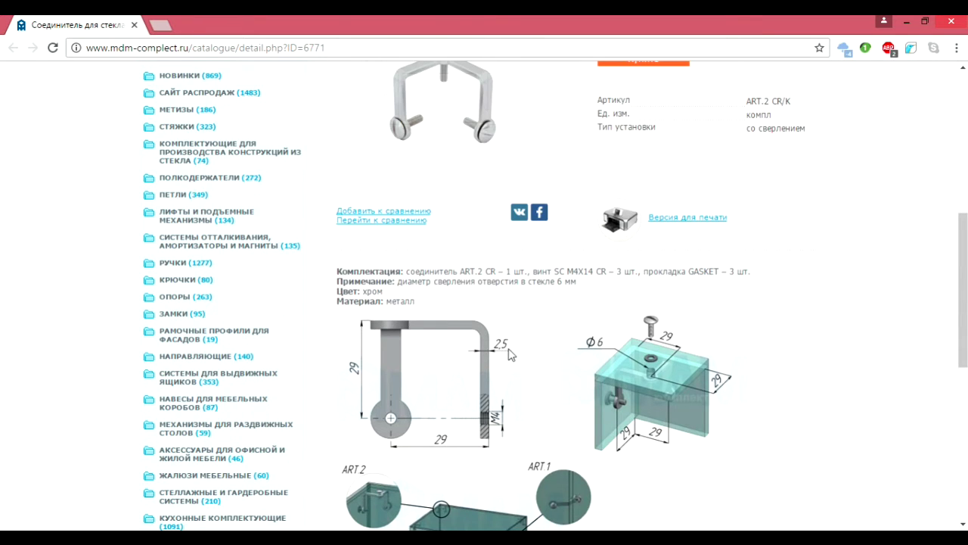
scroll(511, 354, "up", 2)
scroll(511, 354, "up", 2)
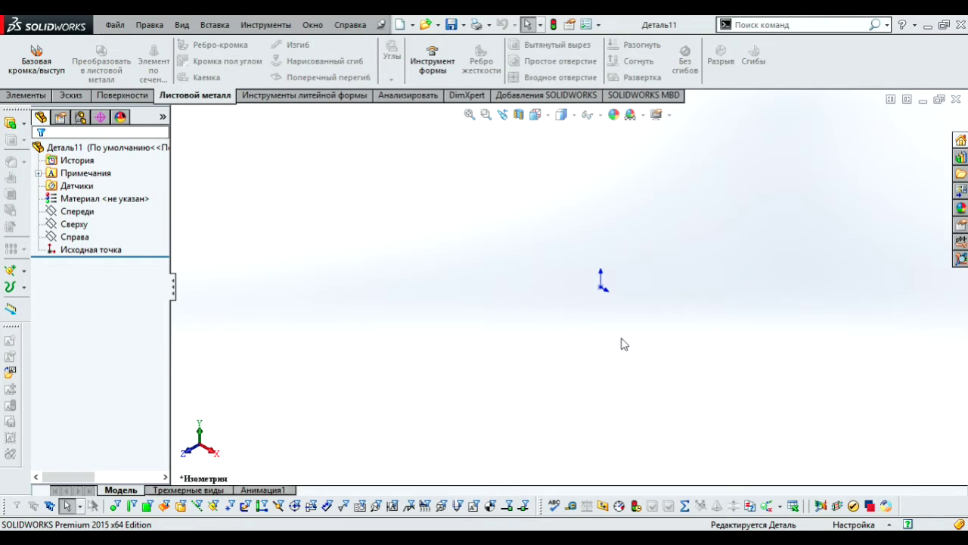
Step: Start a line sketch on the Front plane, dismissing the low-memory warning
left_click(78, 211)
left_click(93, 193)
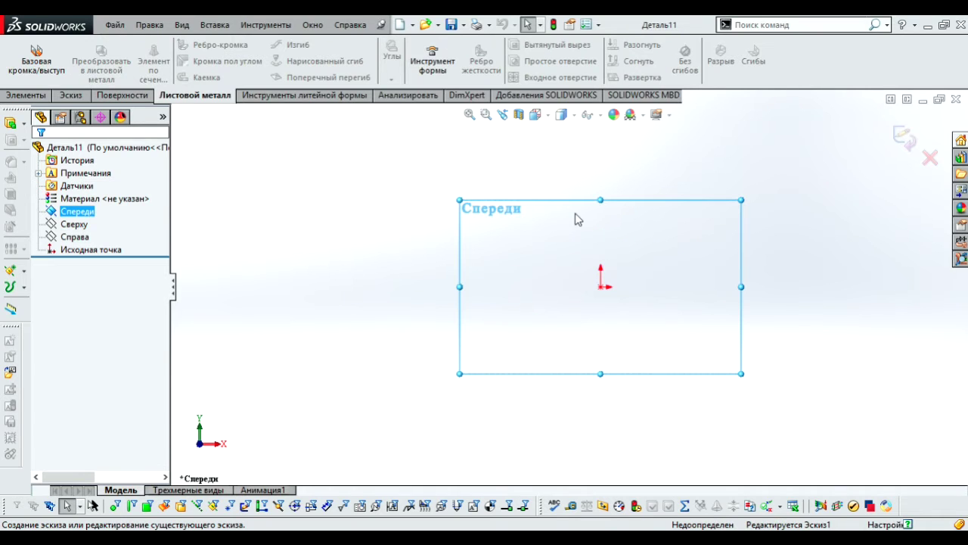
left_click(114, 46)
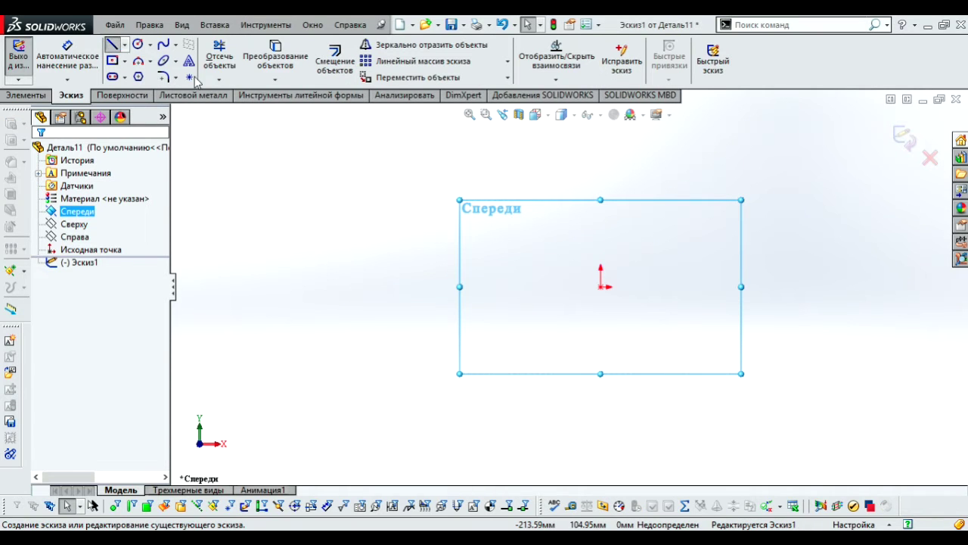
left_click(520, 307)
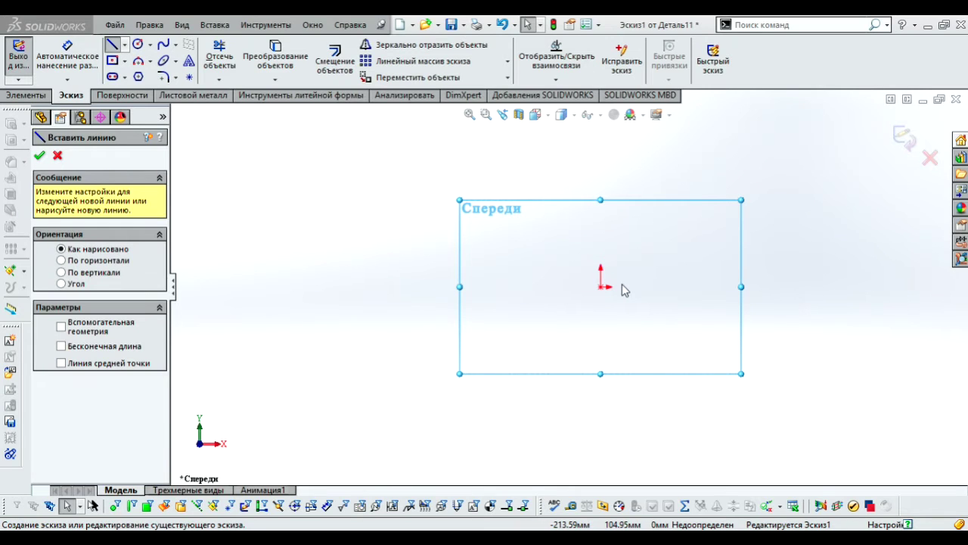
scroll(620, 289, "down", 1)
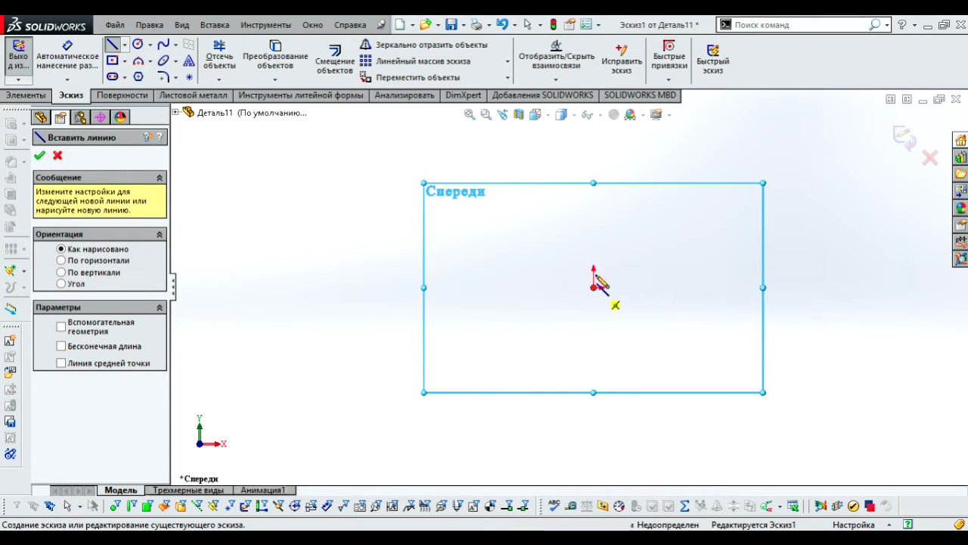
Step: Draw a closed L-shaped line outline starting and ending at the origin
left_click(595, 288)
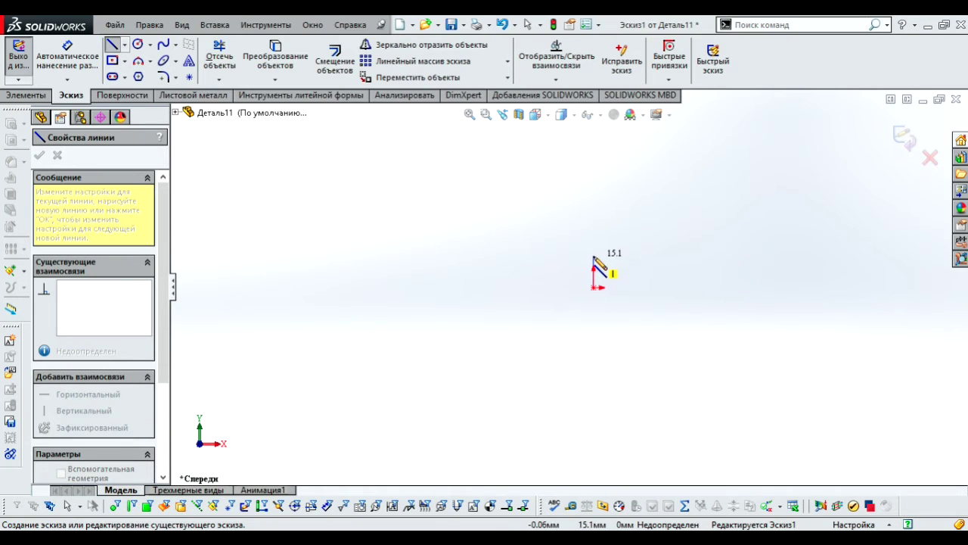
left_click(594, 256)
left_click(766, 255)
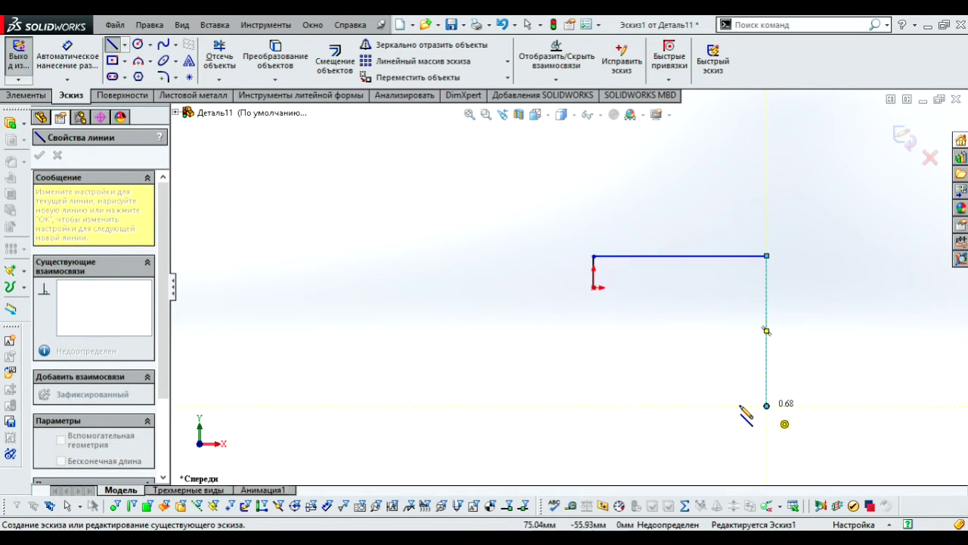
left_click(751, 407)
left_click(749, 405)
left_click(749, 287)
left_click(593, 287)
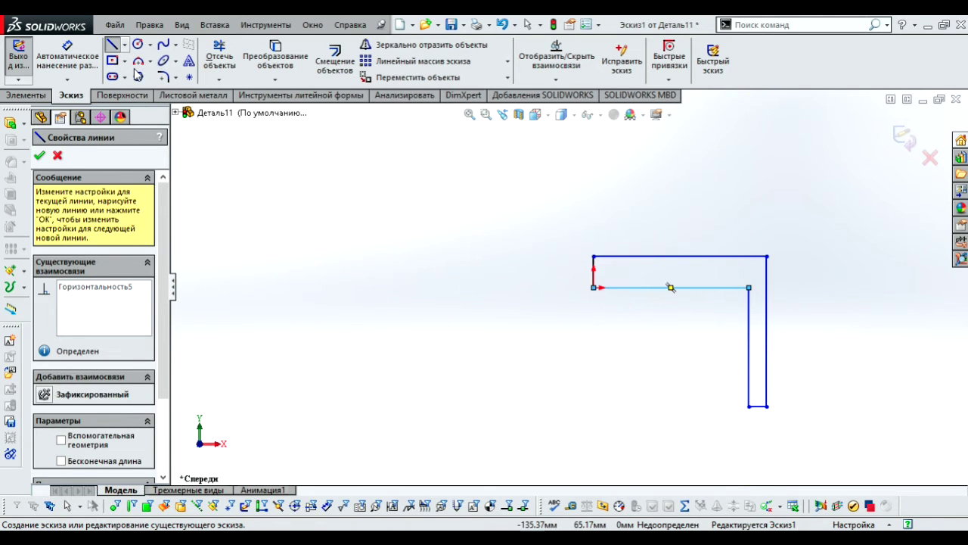
key("Escape")
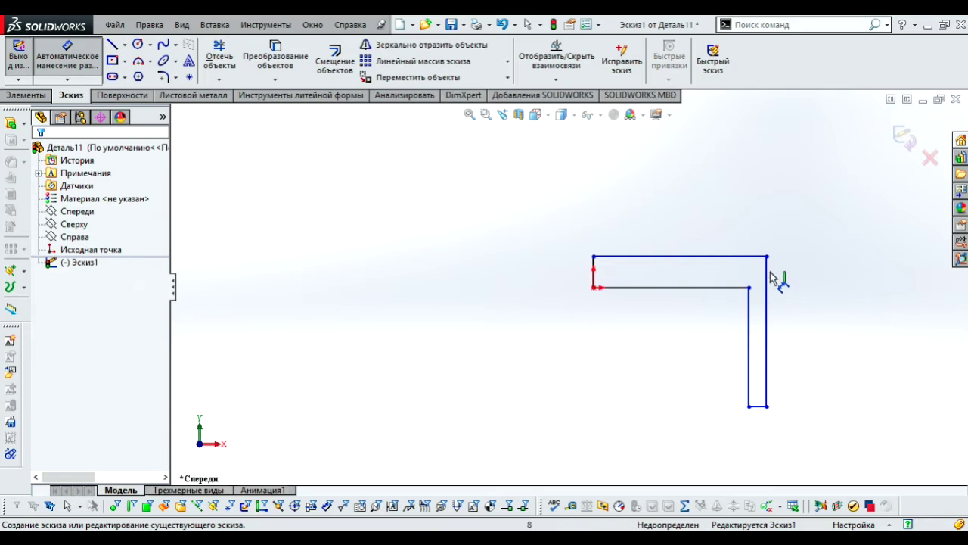
Step: Dimension the outer vertical leg and the top edge to 29 mm each
left_click(769, 275)
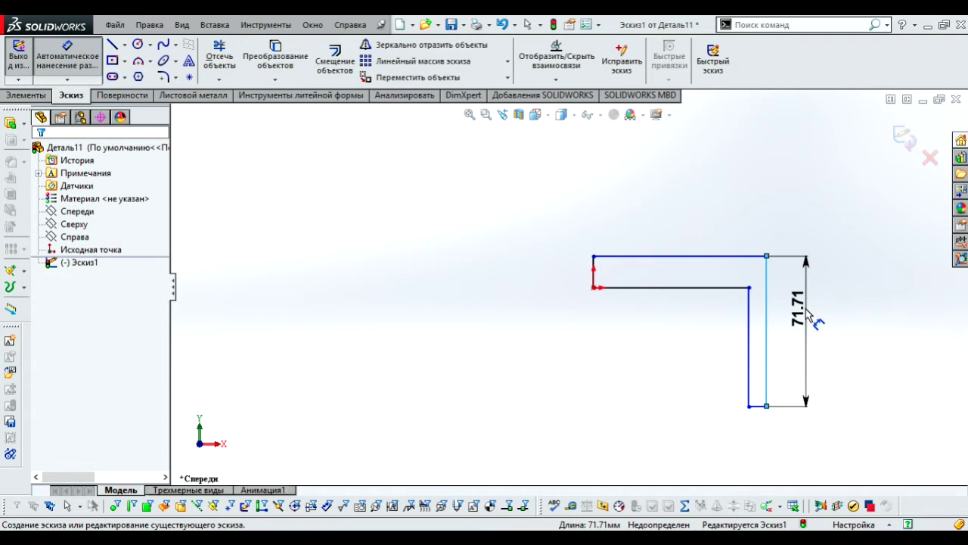
left_click(807, 315)
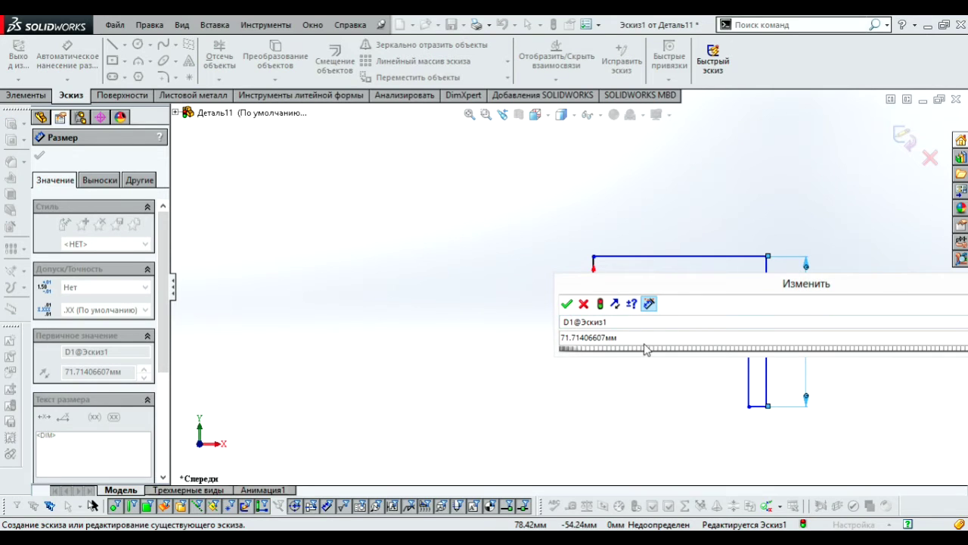
type("29")
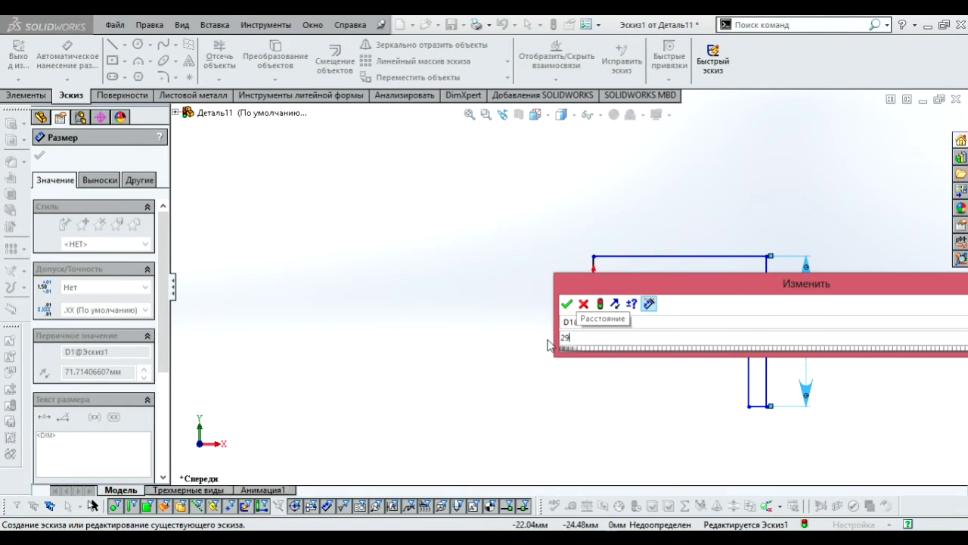
key("Return")
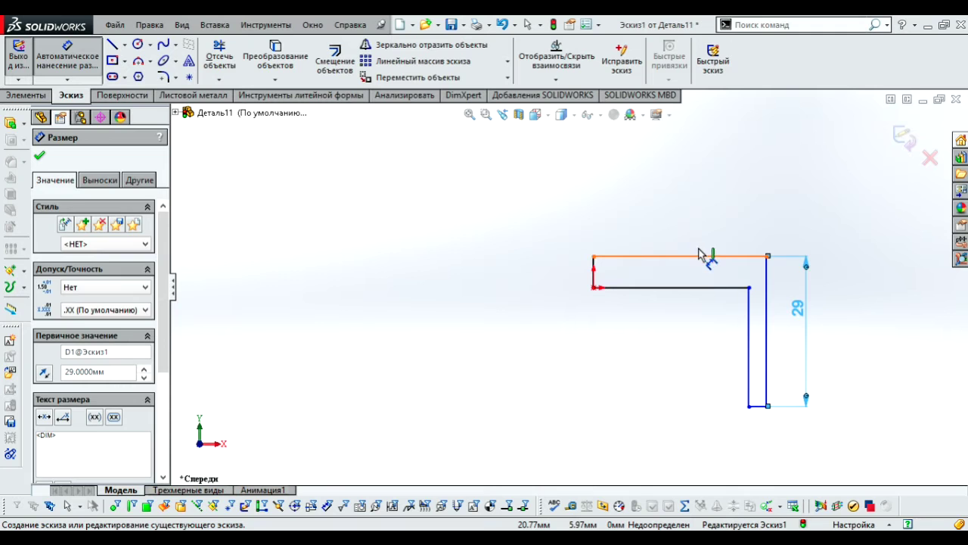
left_click(705, 256)
left_click(693, 226)
type("29")
key("Return")
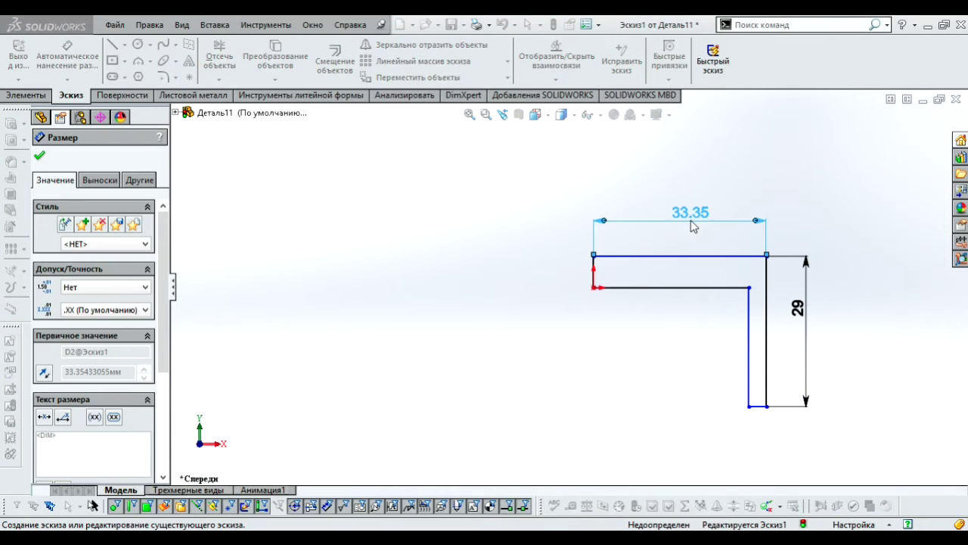
Step: Set the top strip and the leg thickness to 2.5 mm each
left_click(593, 273)
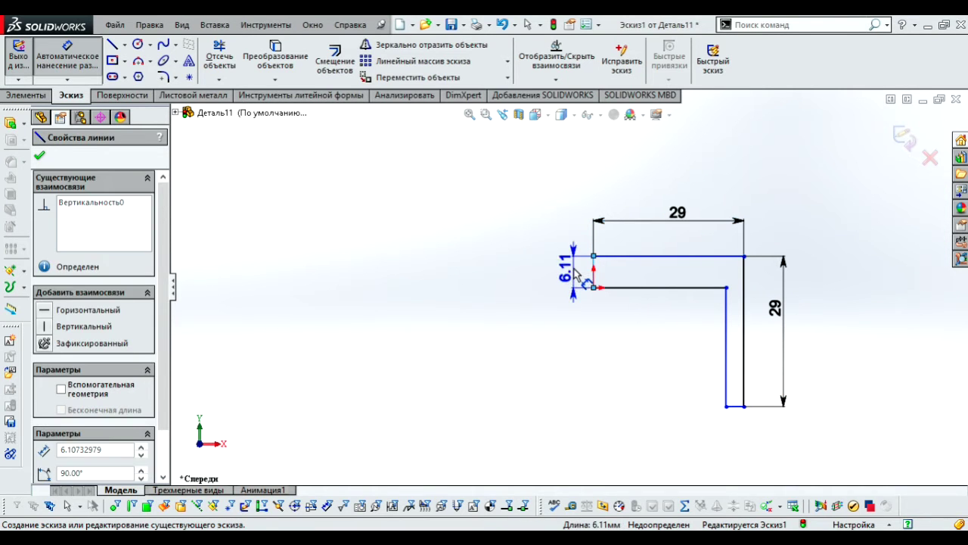
left_click(575, 277)
type("2.5")
key("Return")
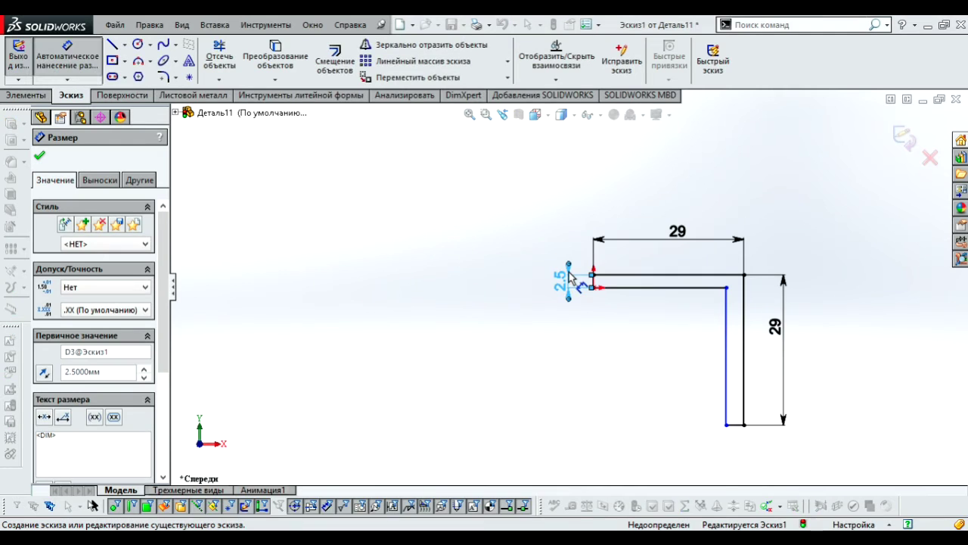
left_click(727, 325)
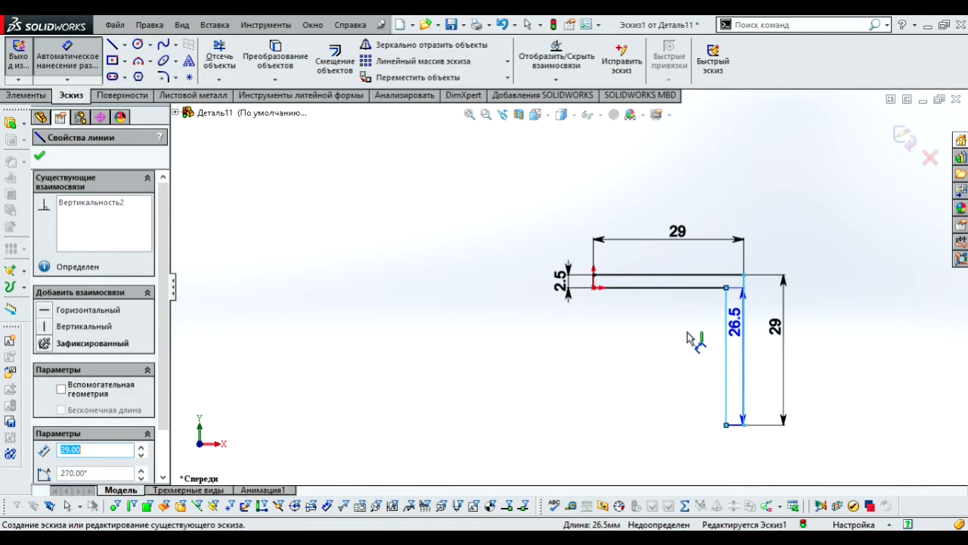
left_click(744, 337)
left_click(687, 339)
type("2.5")
key("Return")
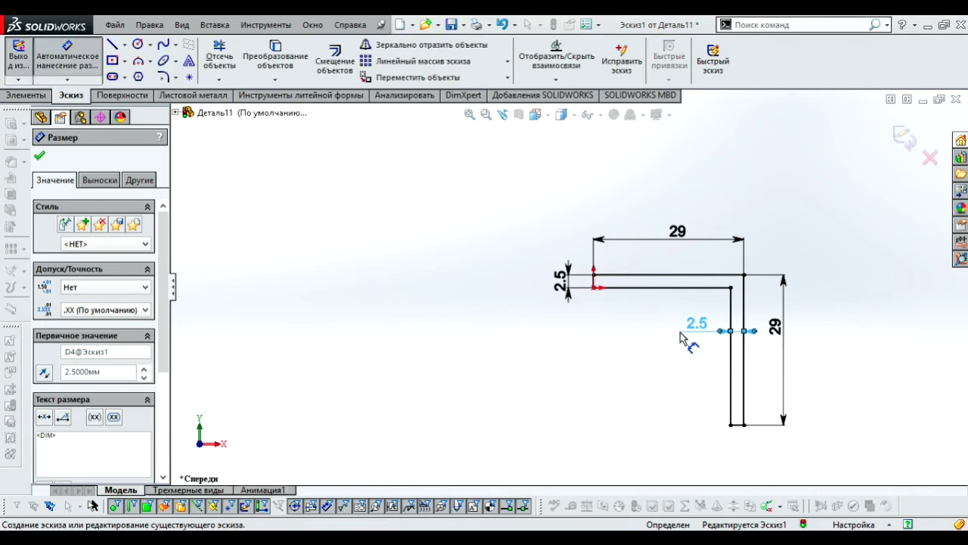
Step: Fillet the L profile's inner corner at R3 and outer corner at R5.5
key("Escape")
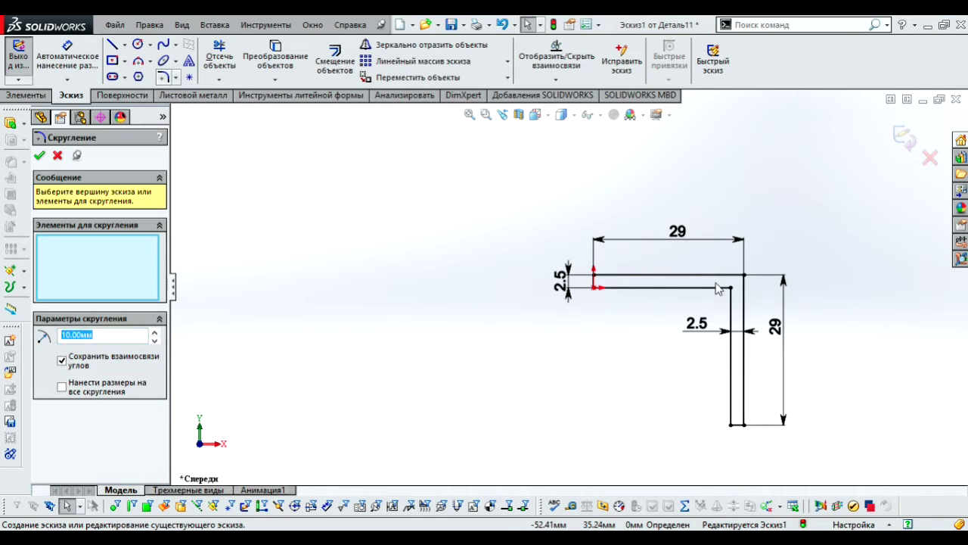
scroll(758, 288, "down", 5)
left_click(679, 301)
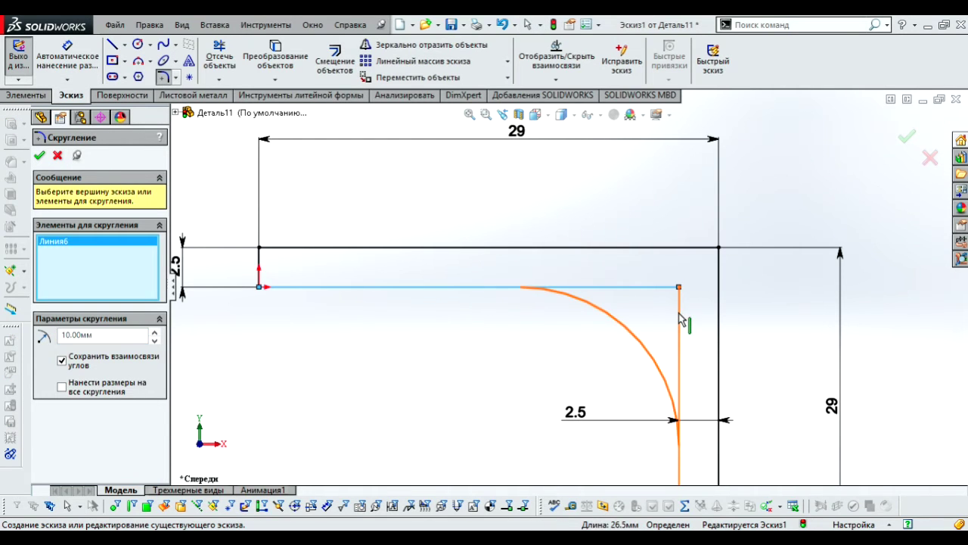
type("3")
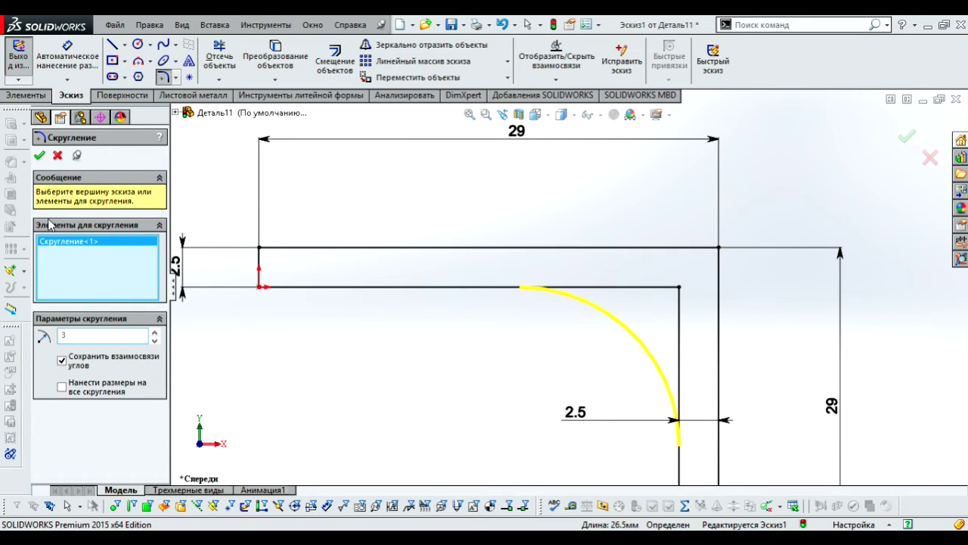
left_click(39, 155)
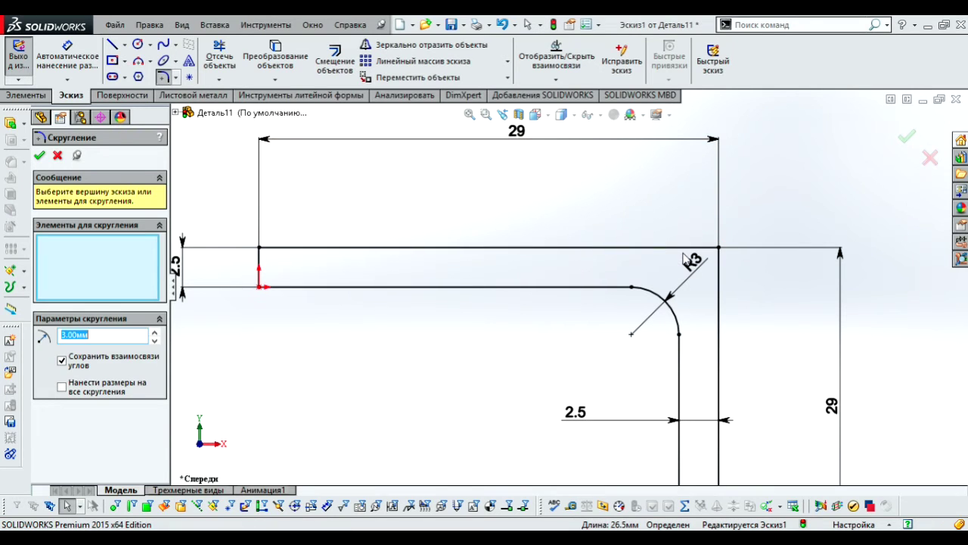
left_click(719, 248)
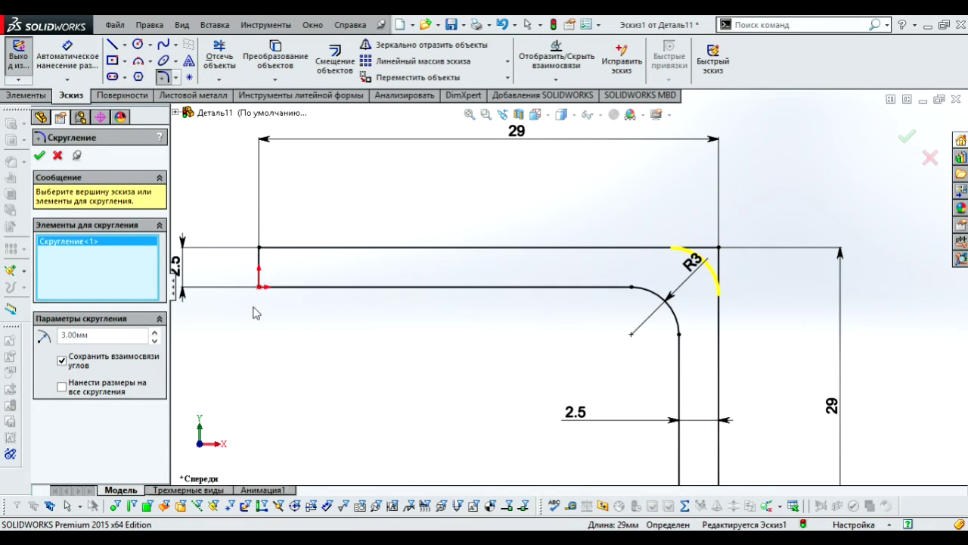
type("5.5")
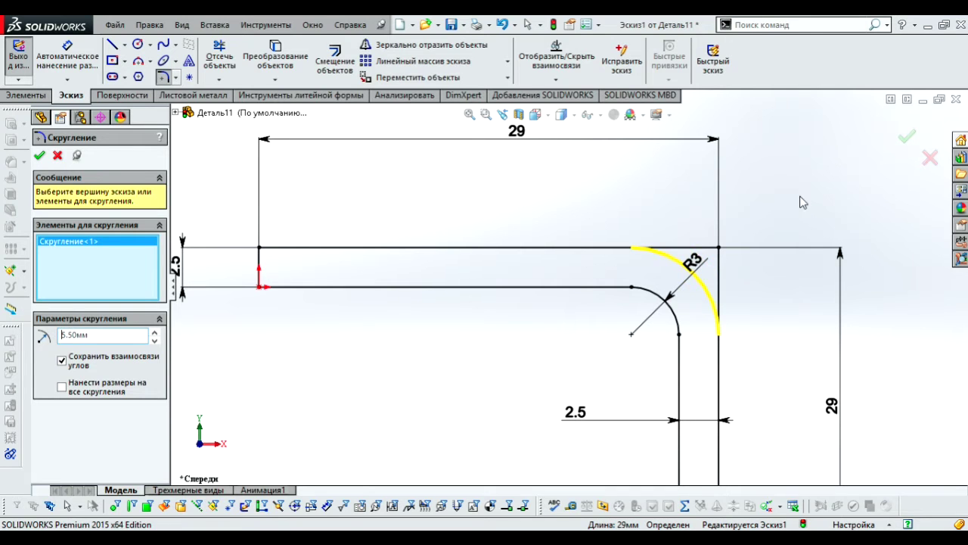
key("Return")
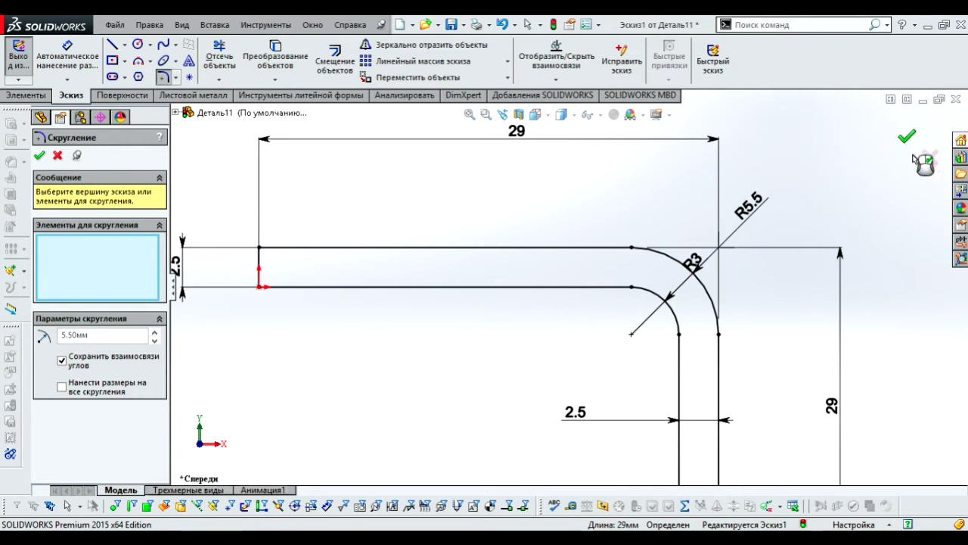
left_click(908, 141)
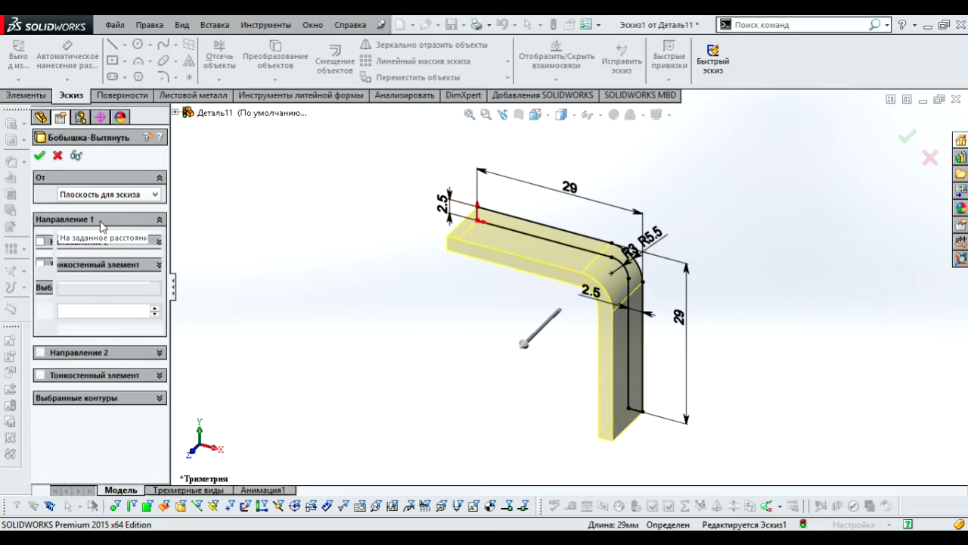
Step: Extrude the L profile Mid Plane to 8 mm depth and orbit to view the strap
left_click(112, 239)
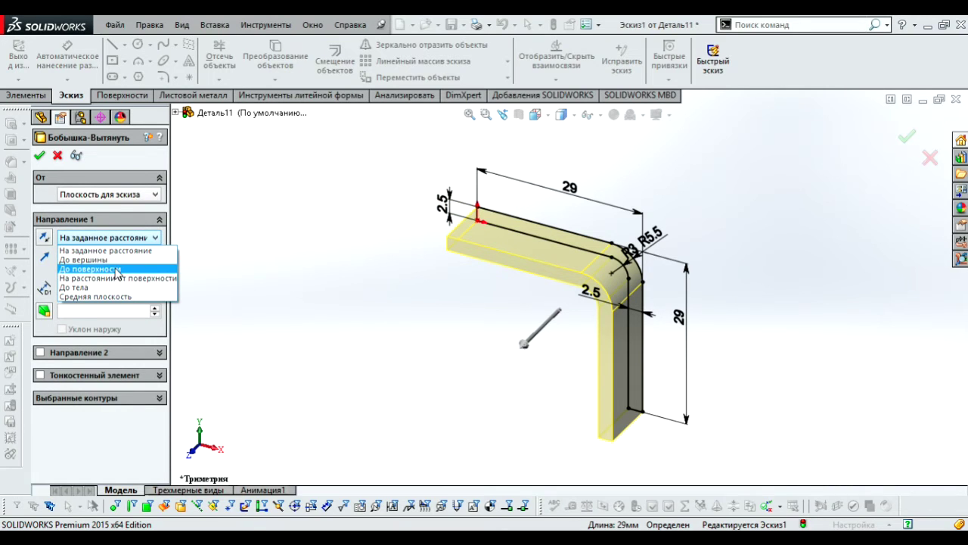
left_click(106, 296)
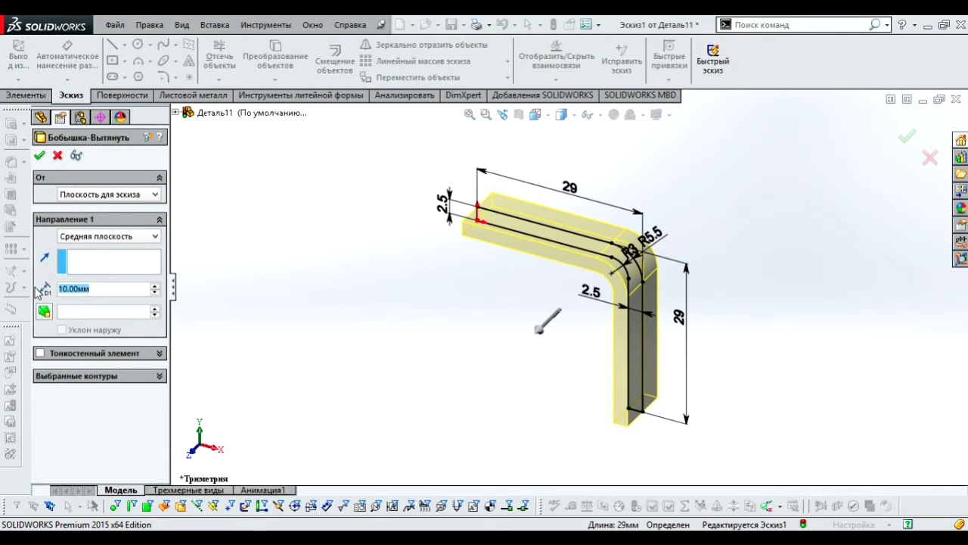
type("8")
key("Return")
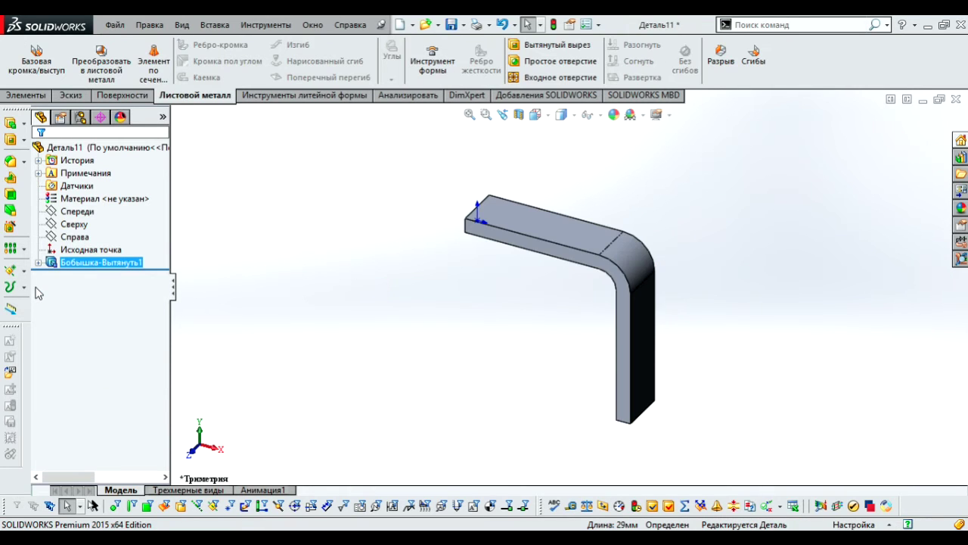
middle_click_drag(575, 356, 657, 376)
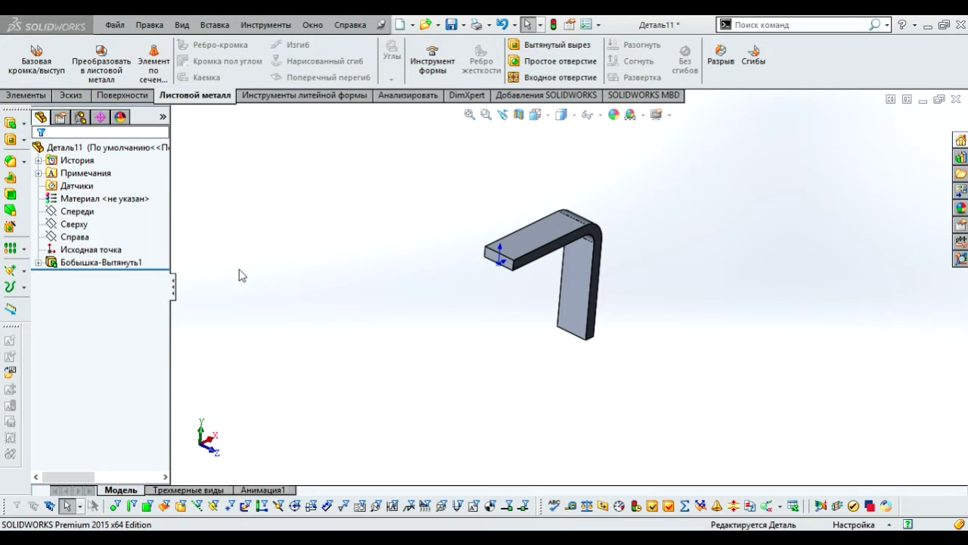
Step: Start a new sketch on the Right plane and view it Normal To
left_click(74, 236)
left_click(84, 217)
left_click(536, 114)
left_click(539, 166)
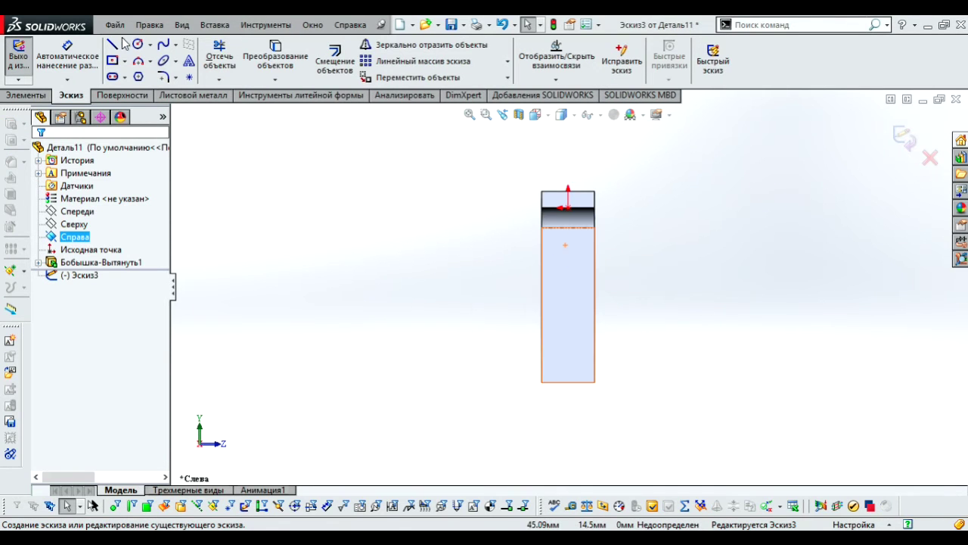
scroll(530, 163, "down", 3)
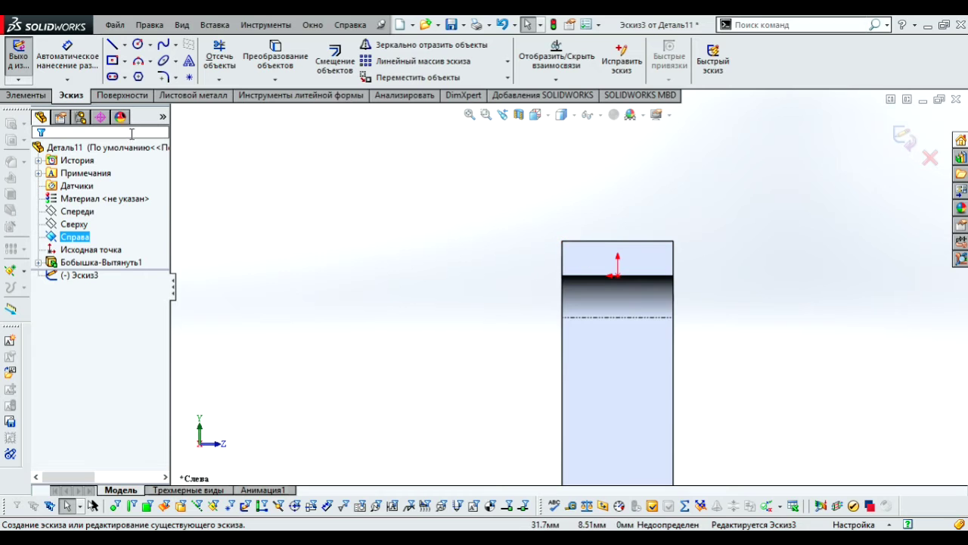
Step: Draw the inner horizontal and vertical lines of the strap outline from the part's left edge
left_click(112, 46)
left_click(564, 243)
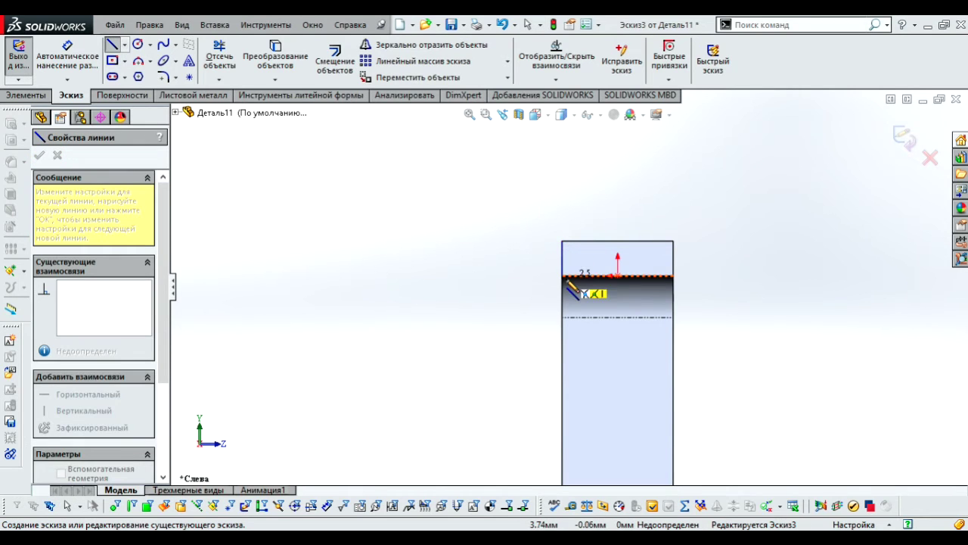
left_click(563, 276)
scroll(564, 276, "up", 3)
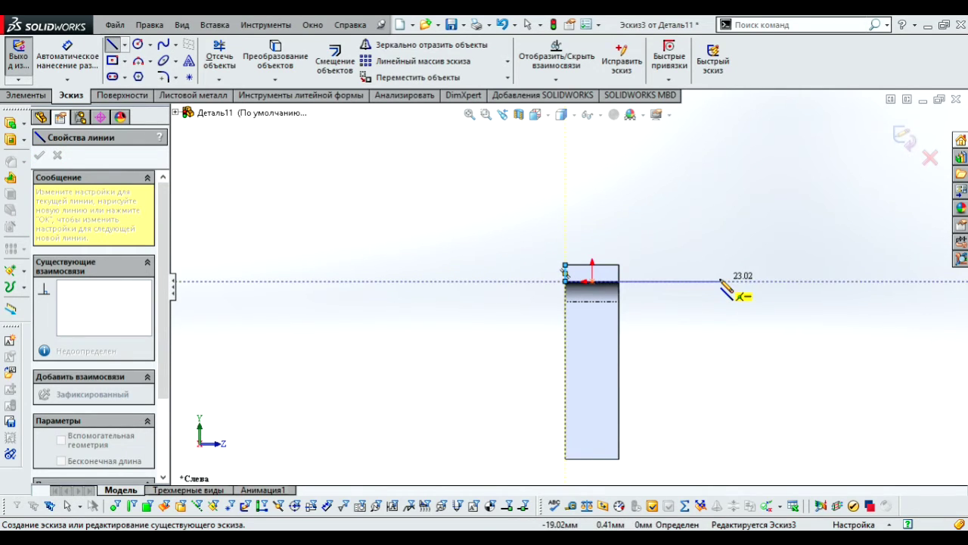
left_click(719, 283)
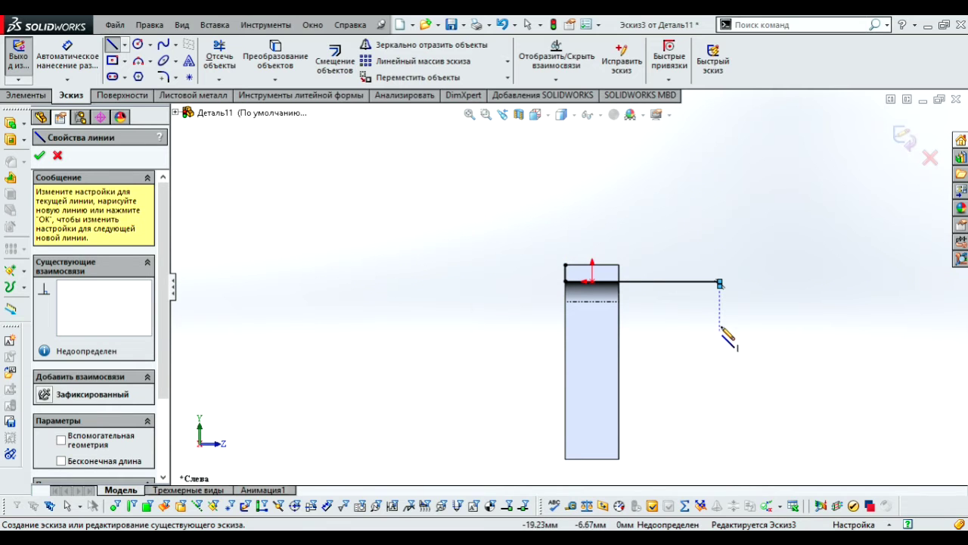
left_click(720, 287)
key("Escape")
left_click_drag(719, 287, 719, 427)
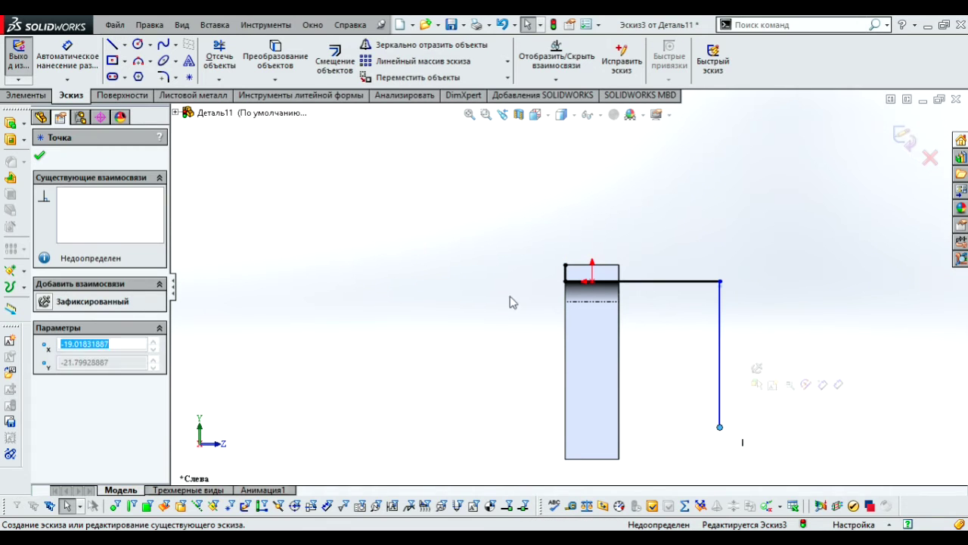
Step: Draw the outer top, right and bottom lines to close the L outline
left_click(112, 46)
left_click(565, 265)
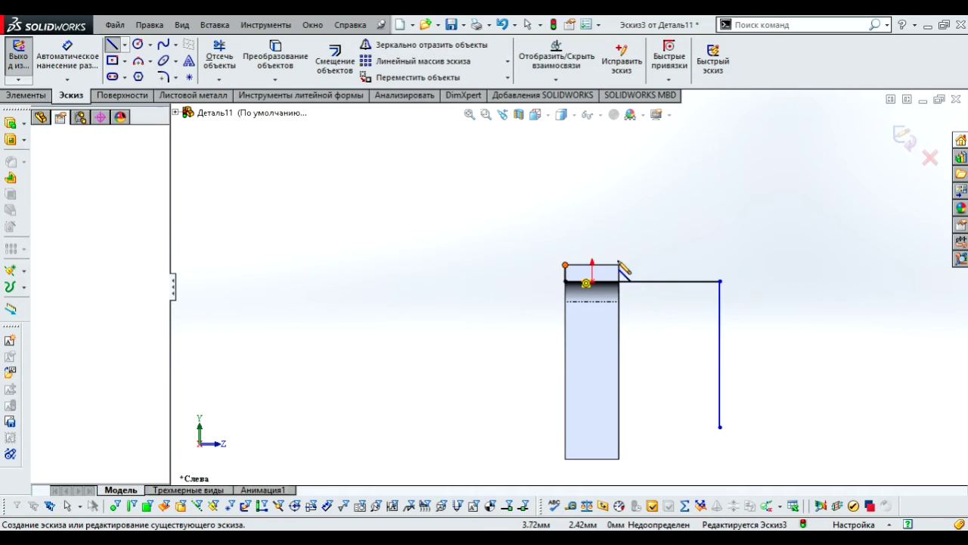
left_click(754, 265)
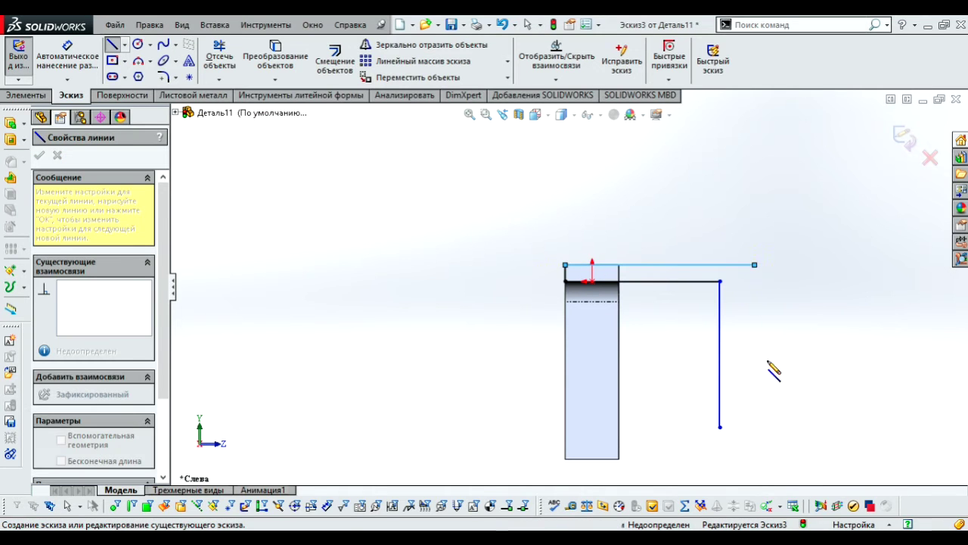
left_click(755, 459)
left_click(719, 459)
key("Escape")
left_click(719, 458)
key("Escape")
left_click(68, 52)
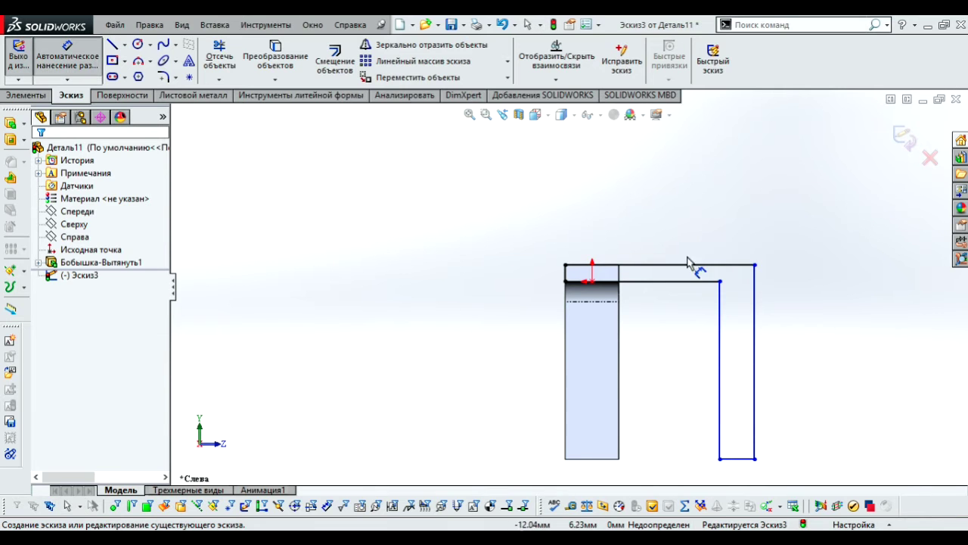
left_click(702, 266)
Step: Dimension the strap sketch: top 29 mm, height 29 mm, bottom width 2.5 mm
left_click(688, 238)
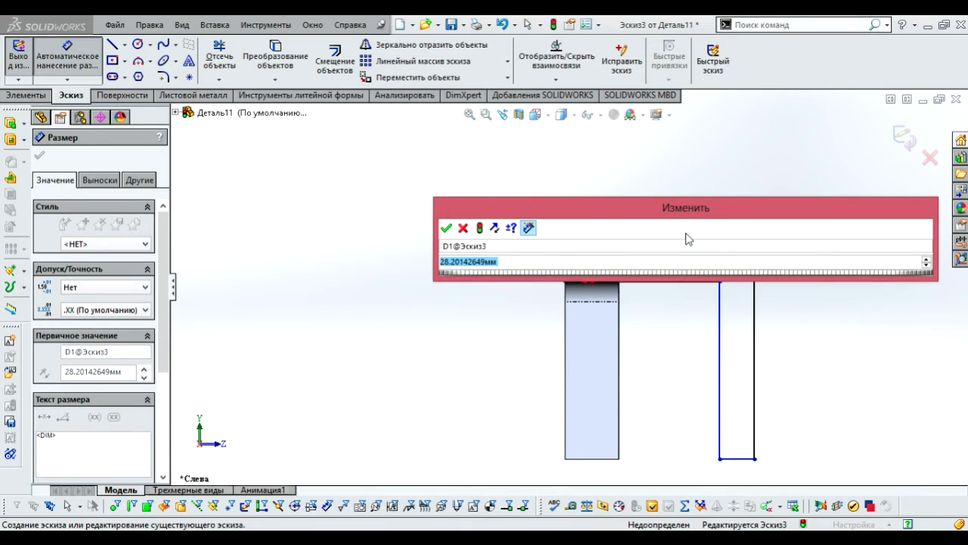
key("Return")
left_click(761, 302)
left_click(815, 322)
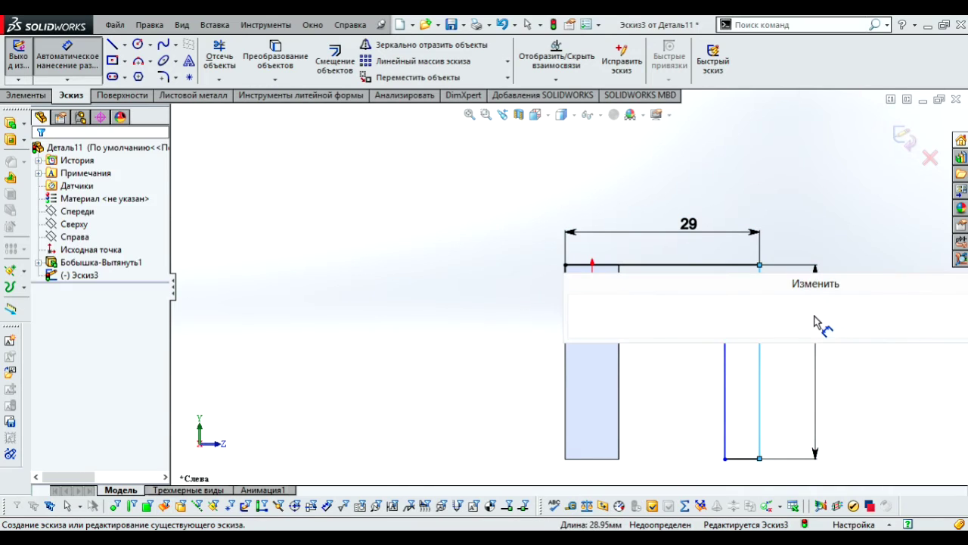
type("29")
key("Return")
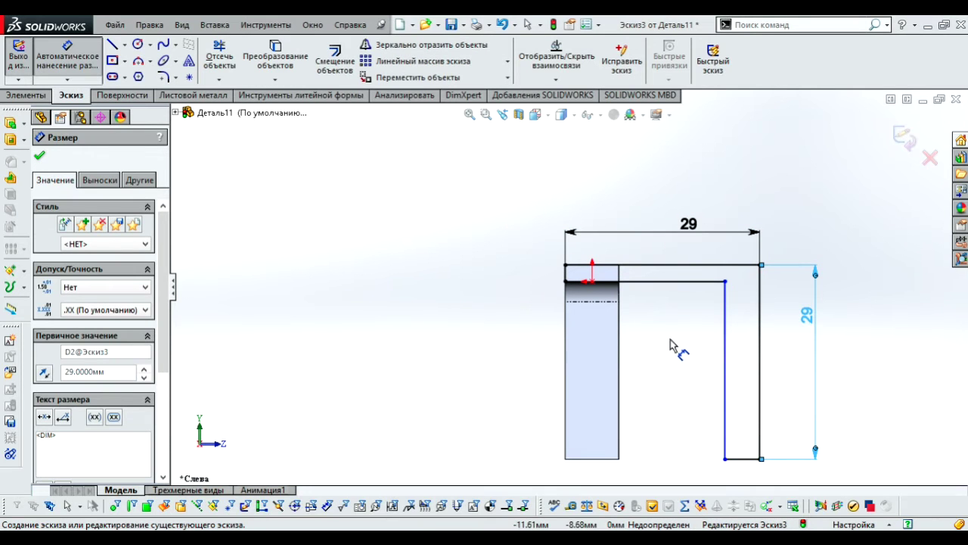
left_click(744, 459)
left_click(695, 408)
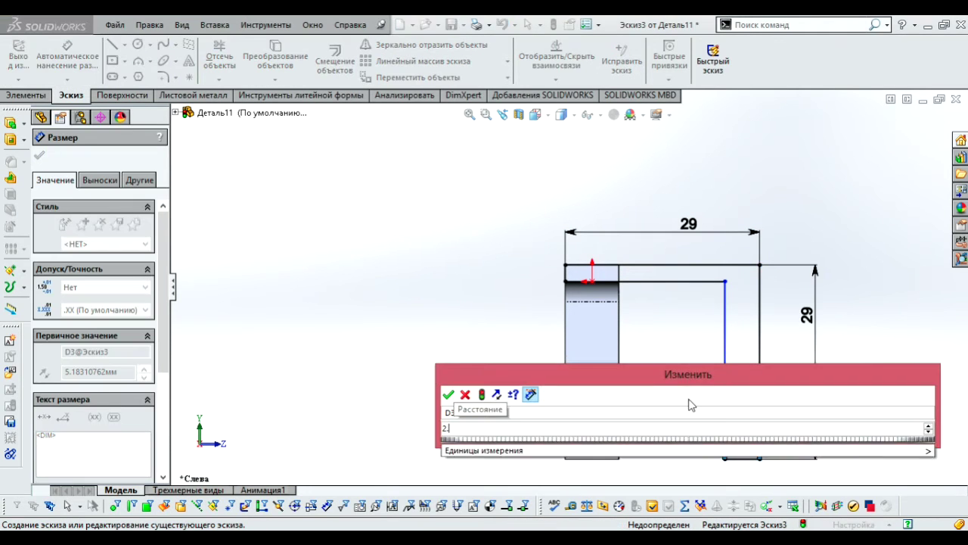
type("2.5")
key("Return")
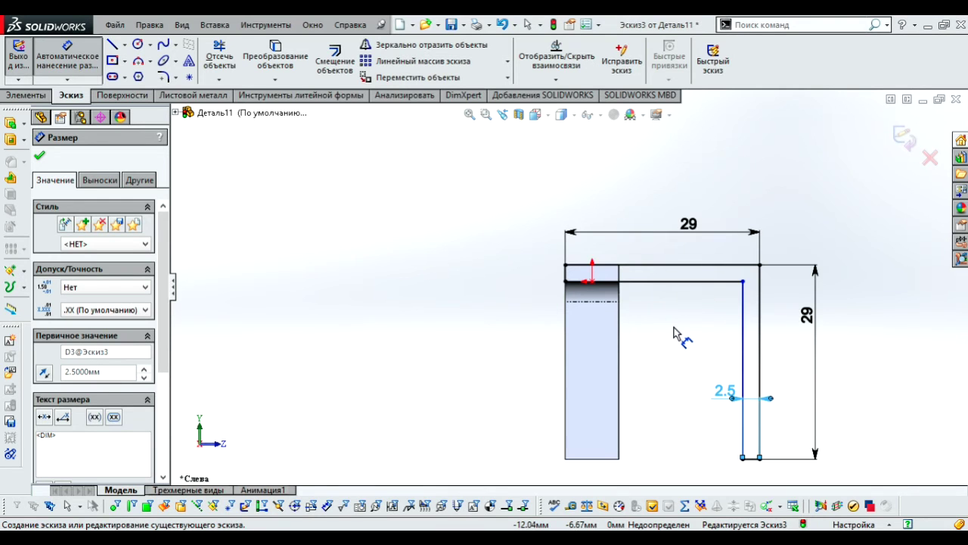
Step: Add a Vertical relation to the inner leg line
scroll(752, 441, "down", 1)
scroll(658, 420, "down", 3)
key("Escape")
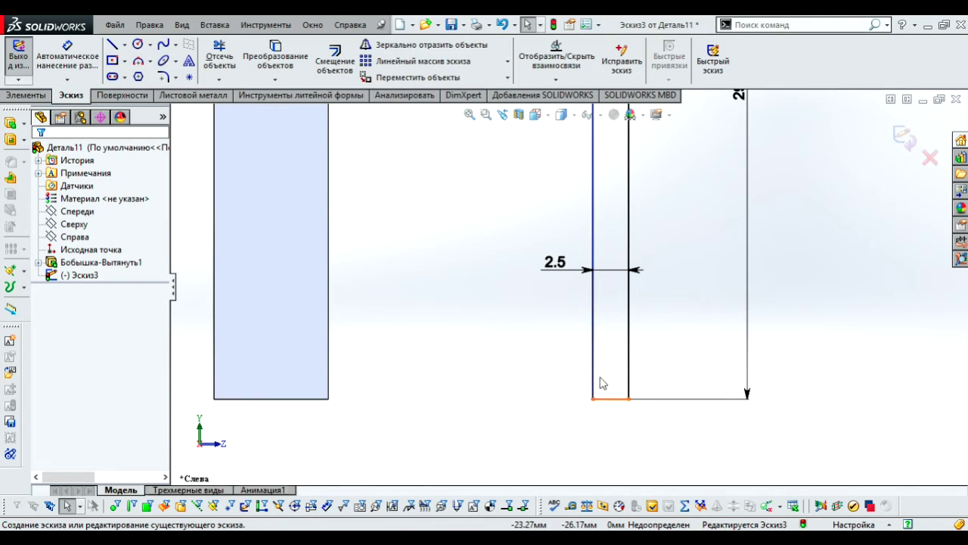
scroll(602, 384, "up", 3)
left_click(580, 227)
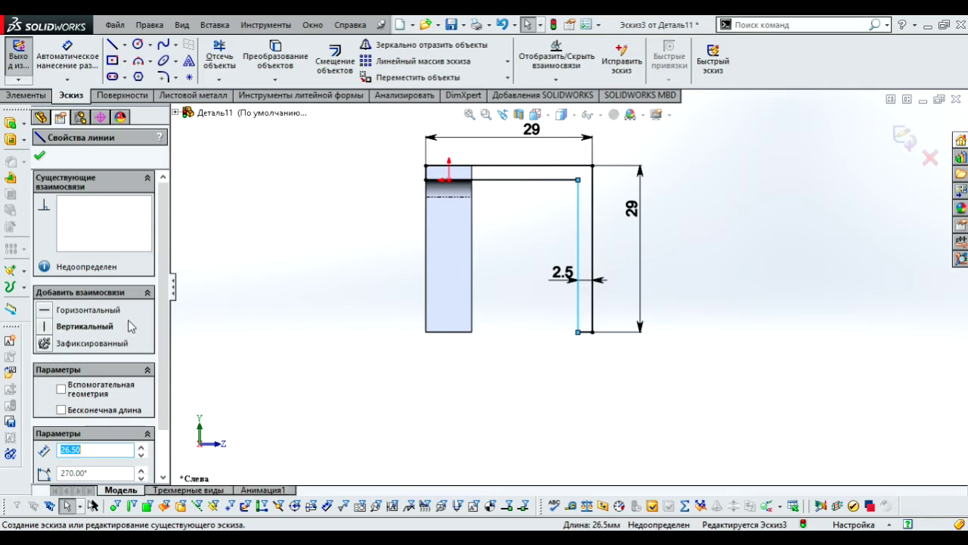
left_click(43, 326)
key("Escape")
Step: Fillet the strap sketch's inner corner at R3 and outer corner at R5.5
key("f")
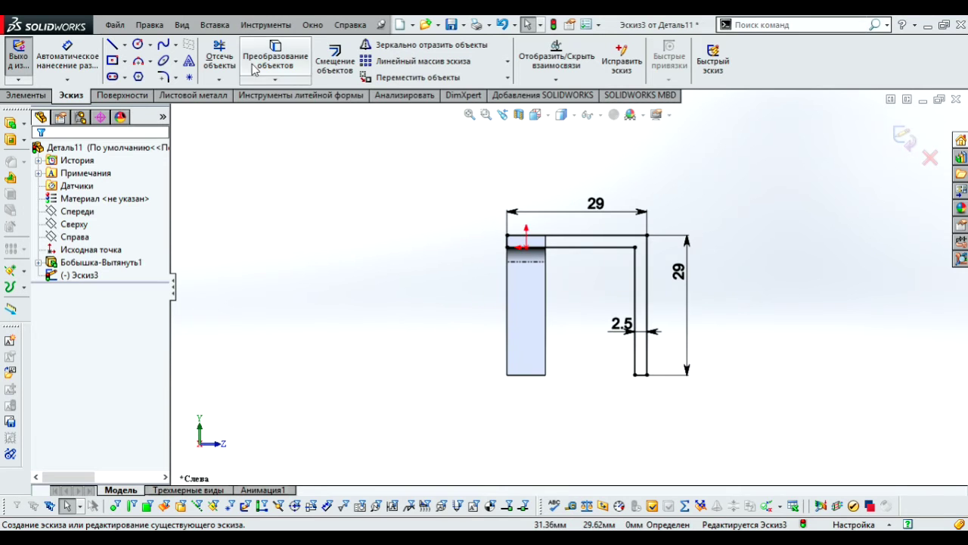
left_click(165, 77)
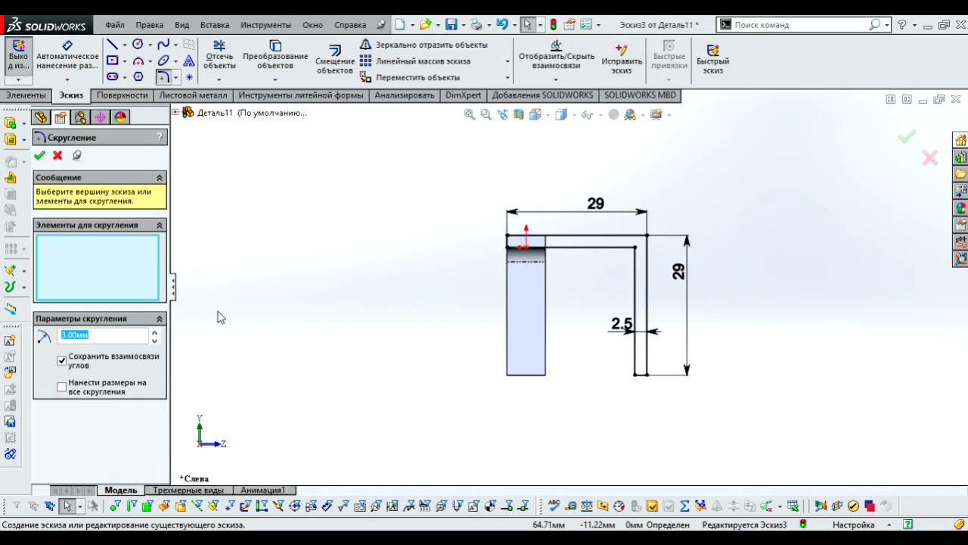
left_click(635, 248)
left_click(906, 136)
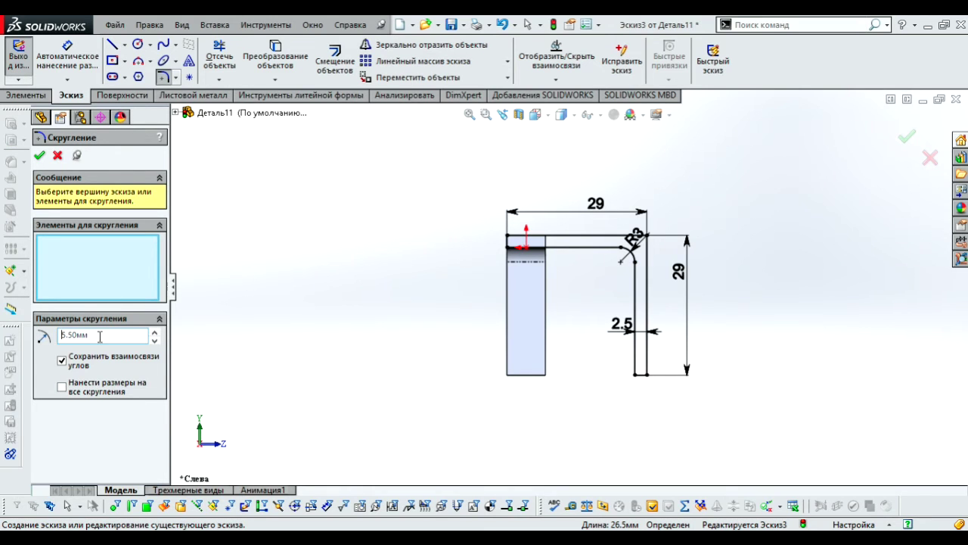
scroll(632, 216, "down", 5)
left_click(685, 279)
left_click(747, 302)
left_click(906, 136)
scroll(560, 234, "up", 4)
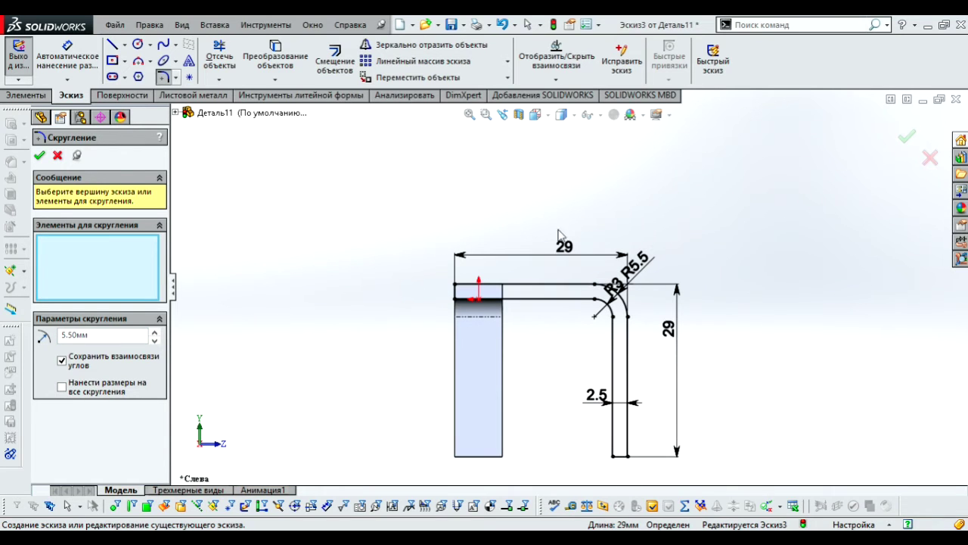
left_click(39, 155)
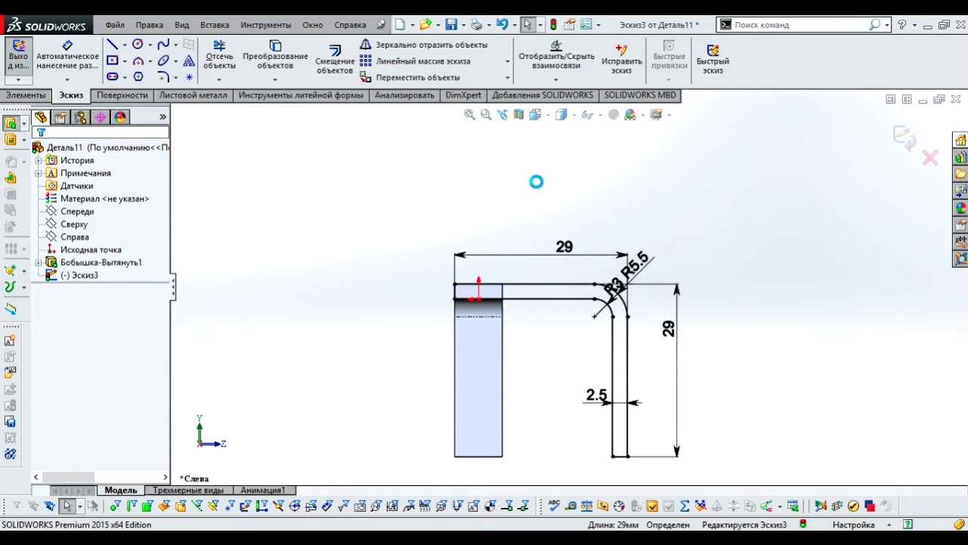
Step: Extrude the rounded strap sketch 8 mm Mid Plane, forming the U bracket
left_click(108, 237)
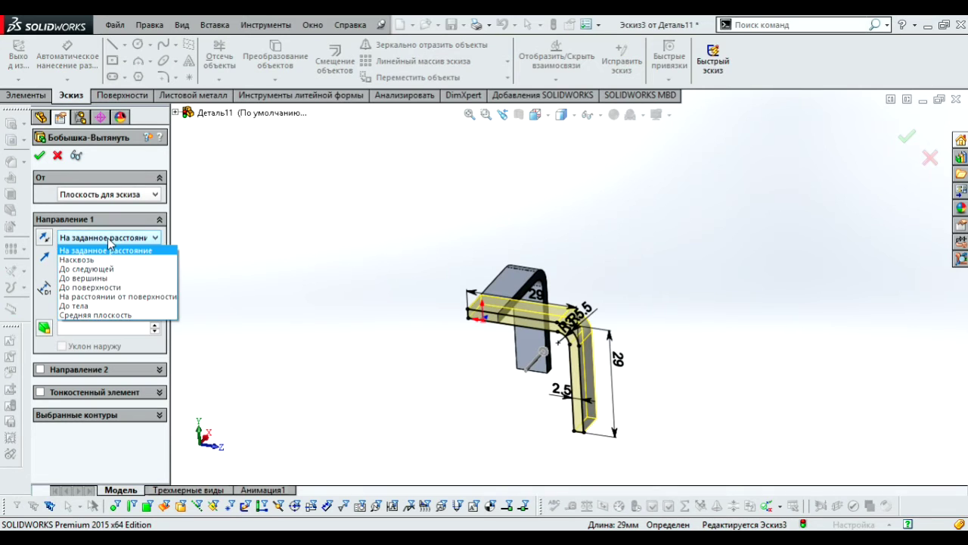
left_click(118, 314)
scroll(386, 263, "up", 2)
middle_click_drag(386, 262, 379, 281)
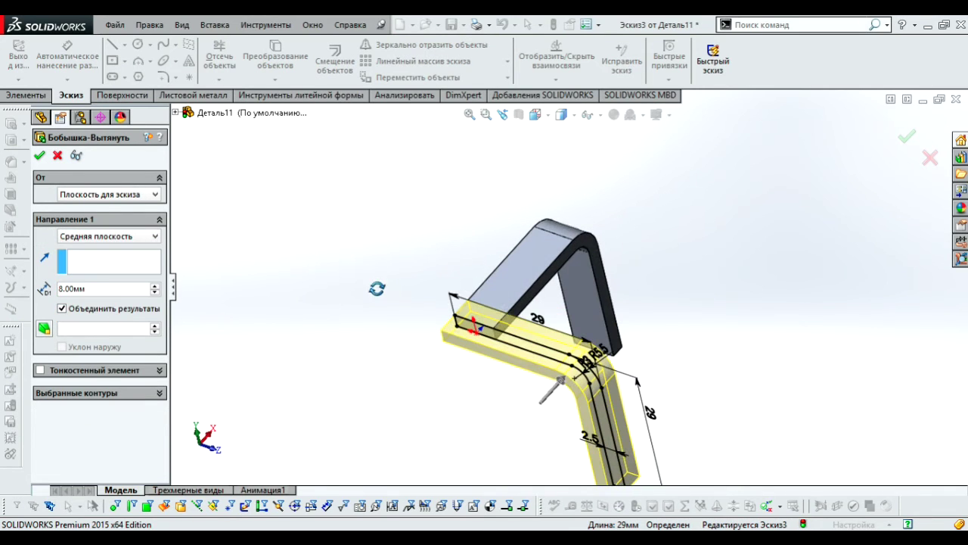
left_click(39, 155)
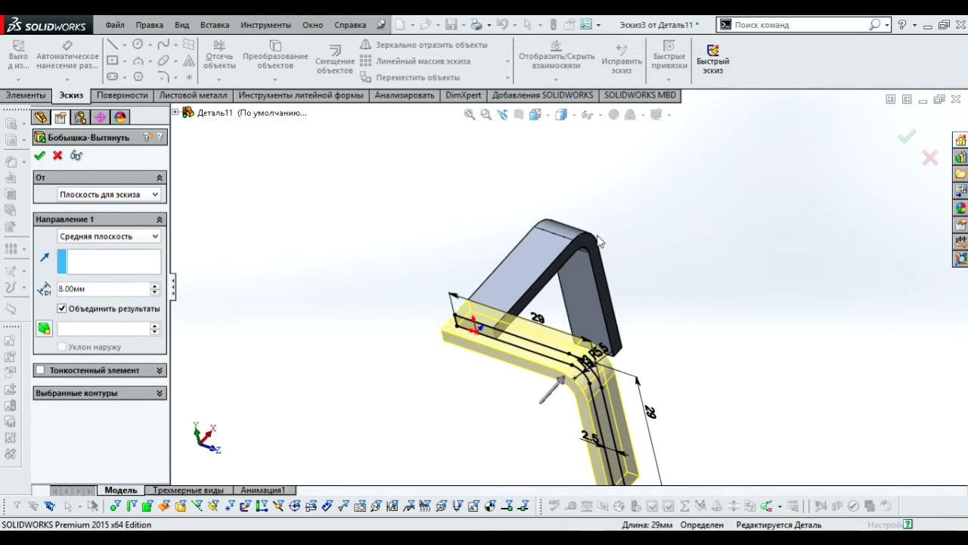
mouse_move(575, 318)
middle_mouse_down()
mouse_move(620, 273)
mouse_move(519, 227)
mouse_move(558, 335)
middle_mouse_up()
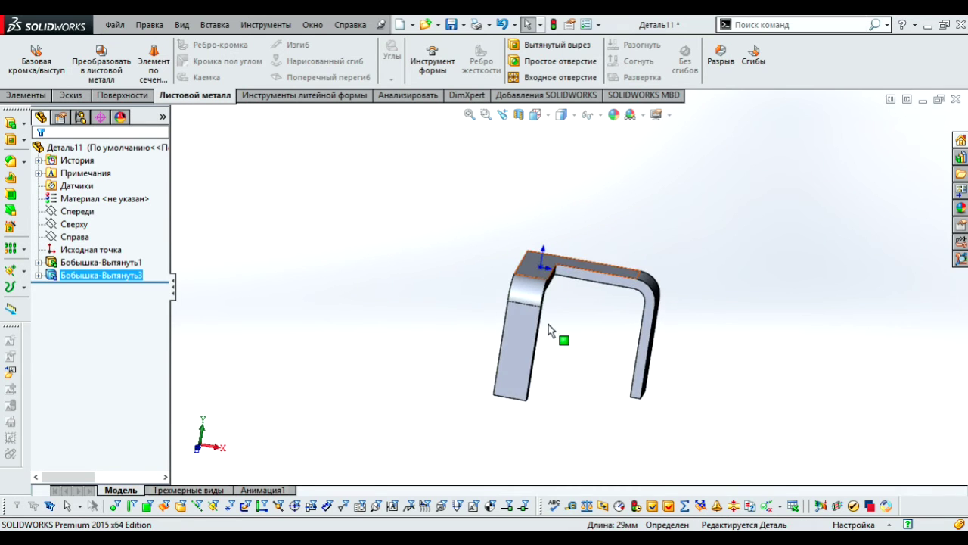
scroll(514, 376, "down", 4)
Step: Sketch a Ø13 circle centred on the left leg's bottom edge
left_click(515, 360)
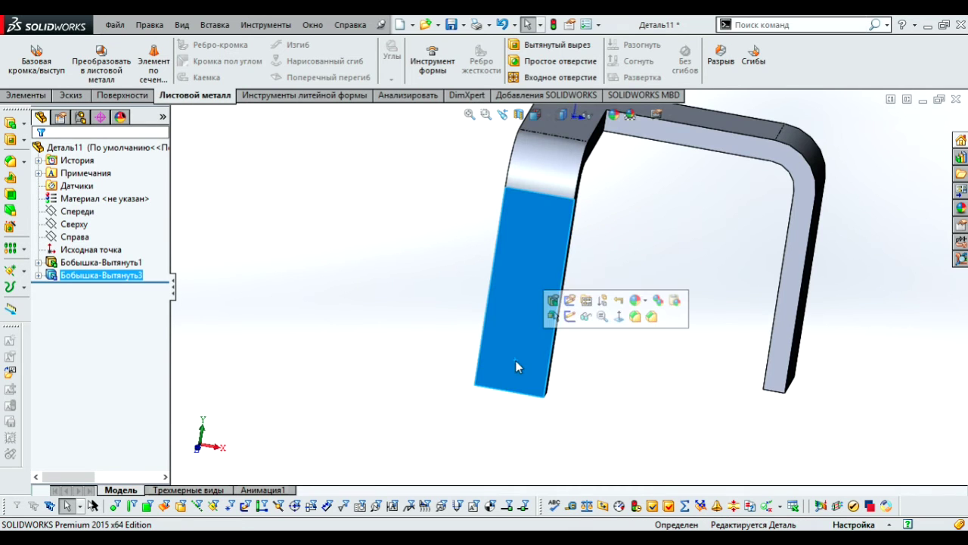
left_click(570, 318)
left_click(139, 45)
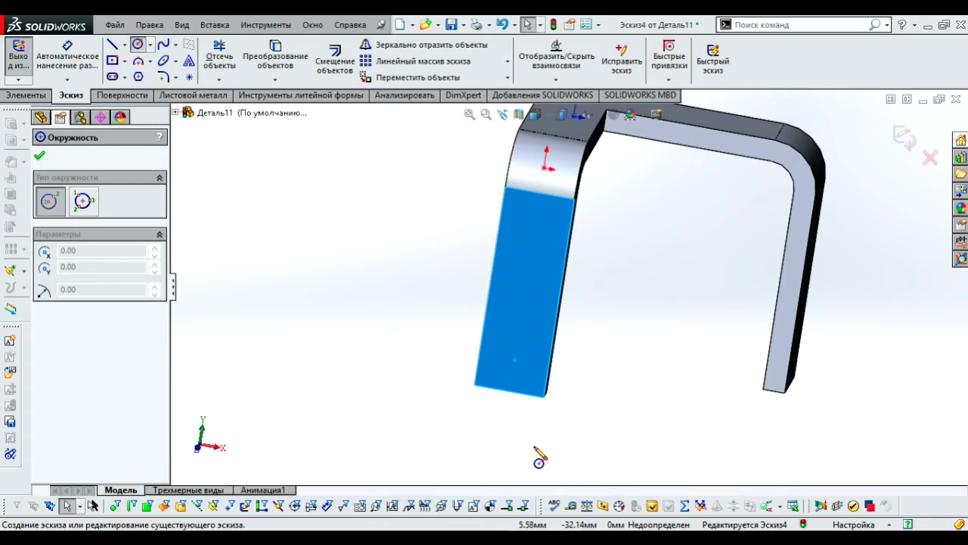
left_click(511, 392)
left_click(452, 334)
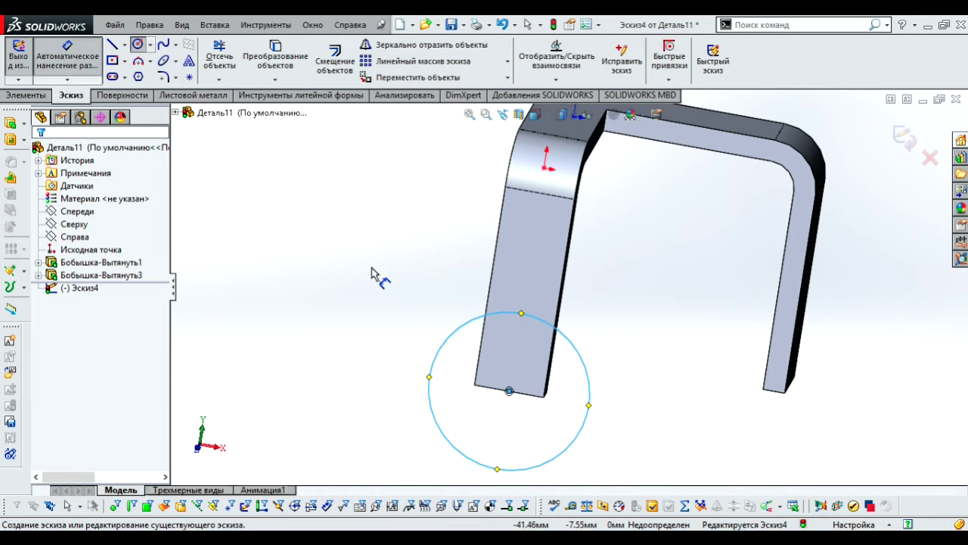
key("d")
left_click(649, 344)
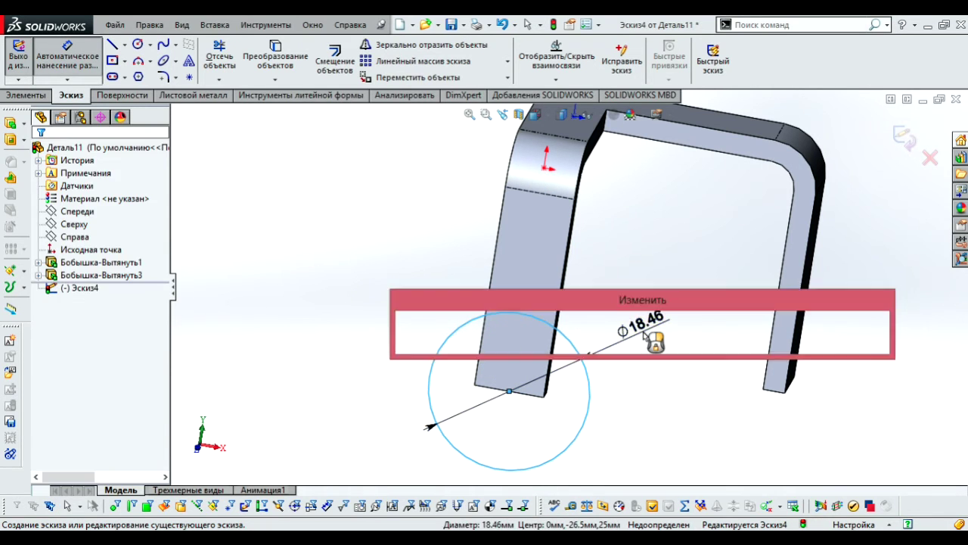
type("13")
key("Return")
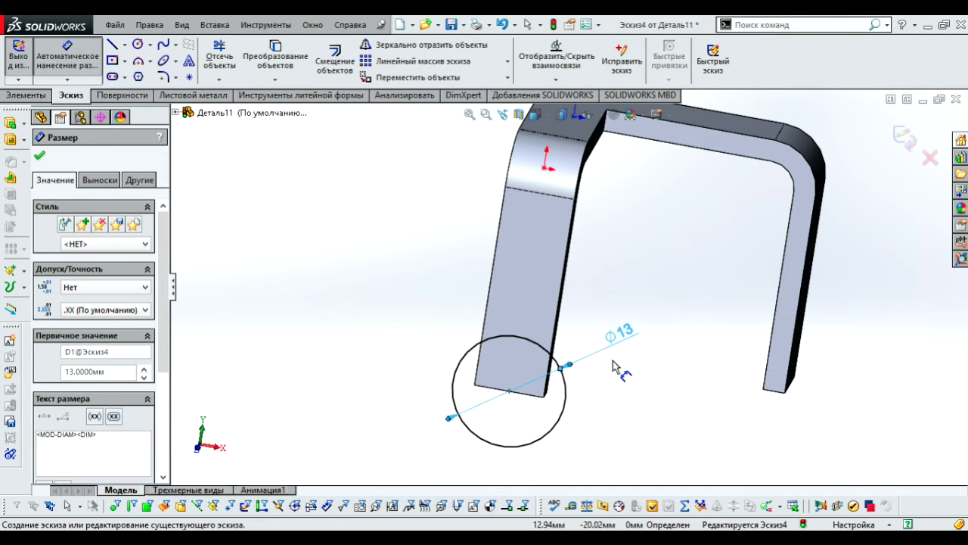
Step: Extrude the Ø13 circle Up To Surface on the leg face, then select the other leg's face
left_click(10, 124)
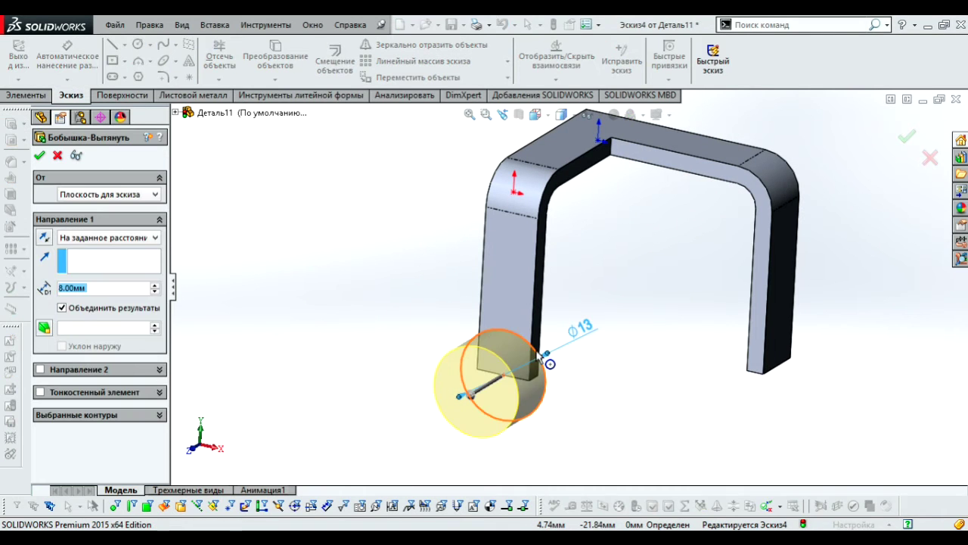
left_click(108, 238)
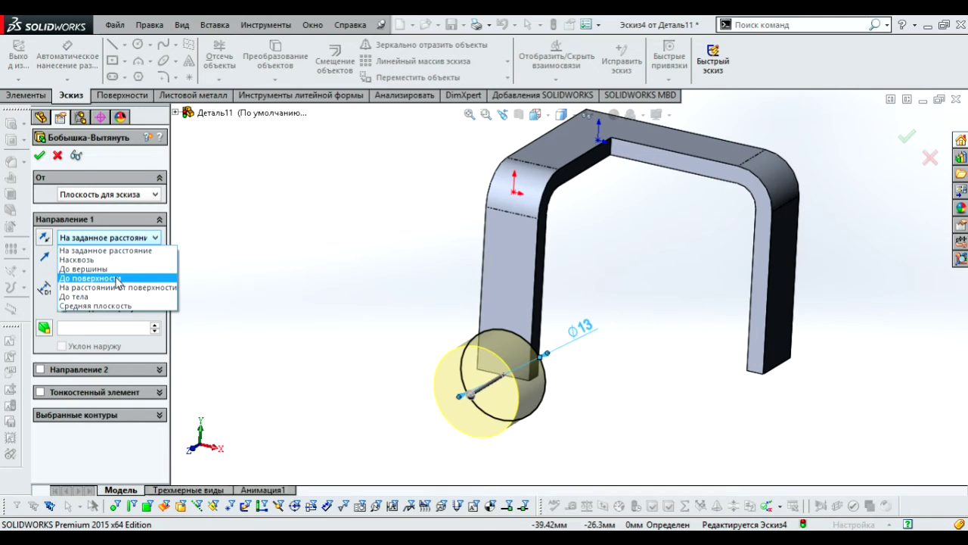
left_click(119, 278)
middle_click_drag(477, 352, 616, 327)
scroll(617, 327, "down", 3)
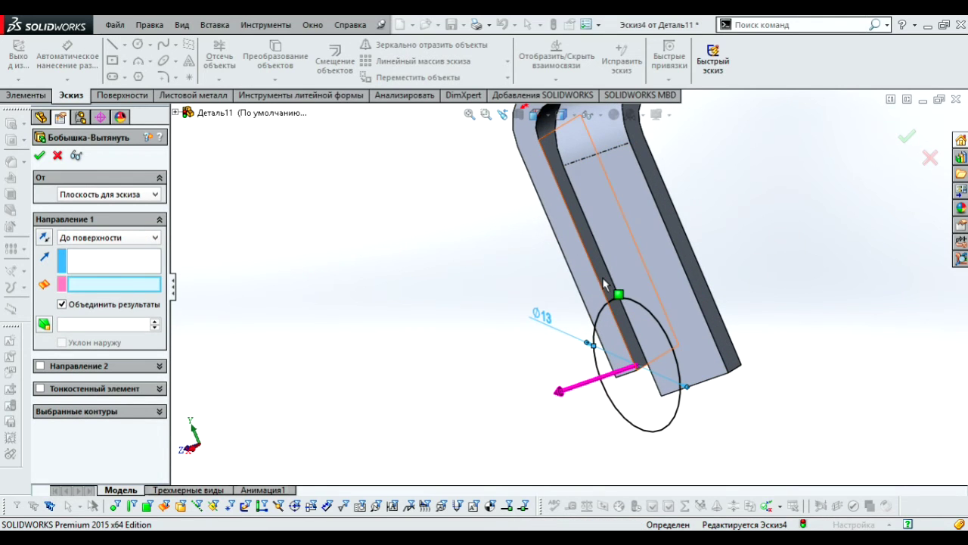
left_click(602, 277)
left_click(914, 135)
middle_click_drag(687, 294, 633, 318)
left_click(634, 320)
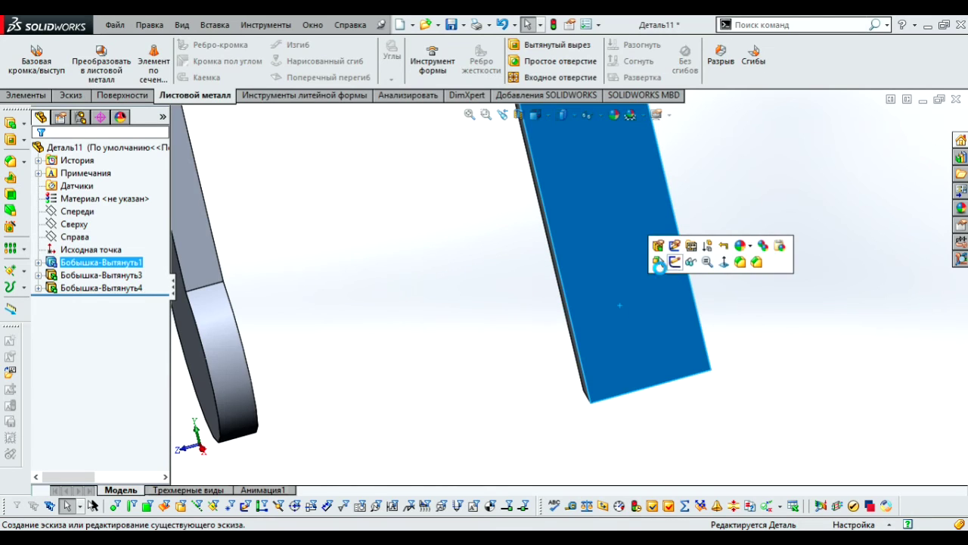
Step: Sketch a Ø13 circle centred on the lower edge of the other leg's face
left_click(655, 265)
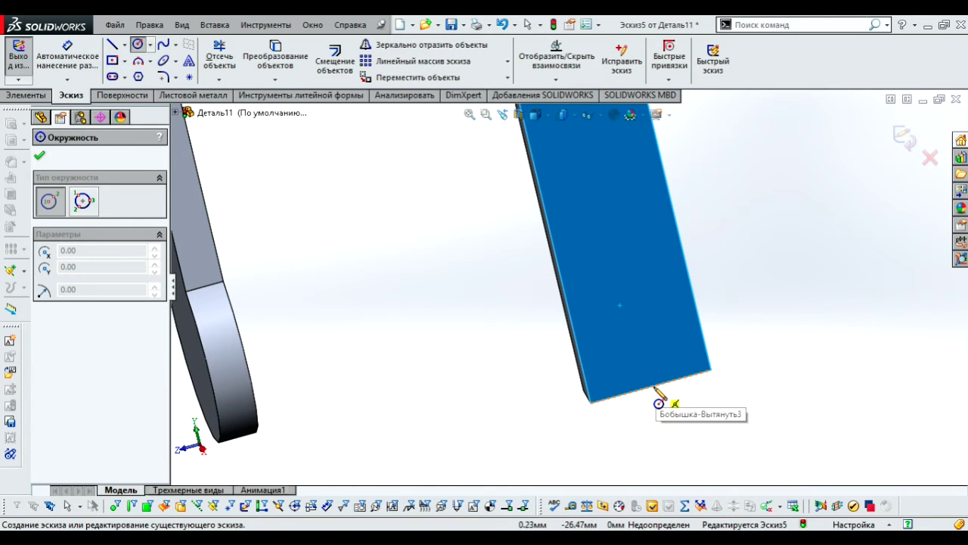
left_click(651, 386)
left_click(558, 338)
key("d")
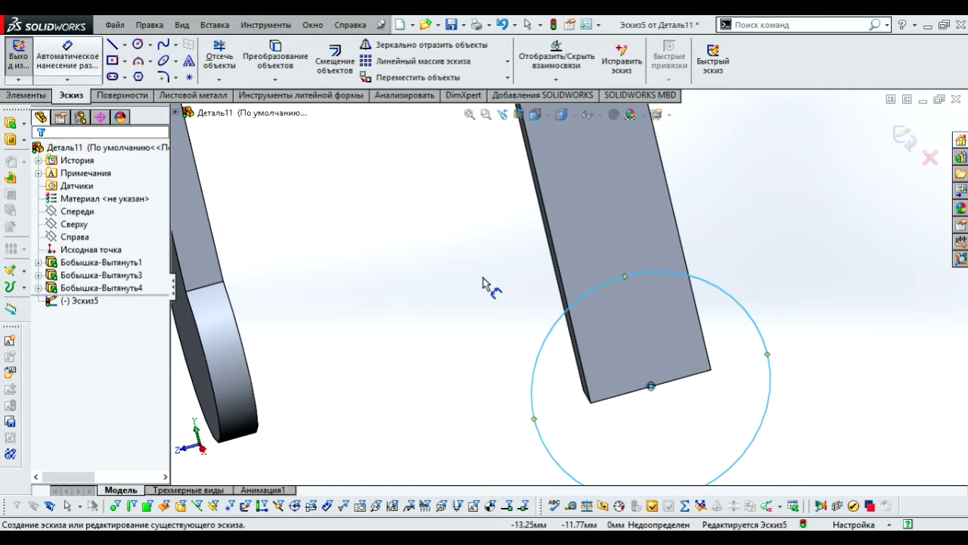
left_click(555, 336)
left_click(511, 317)
type("13")
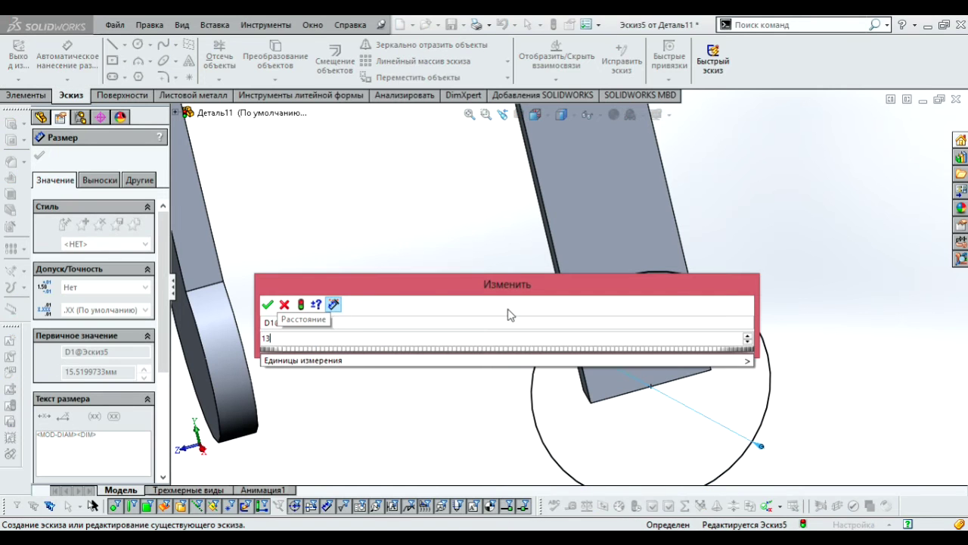
left_click(268, 305)
Step: Extrude the Ø13 circle up to the leg face to round that leg's end
right_click_drag(443, 237, 497, 283)
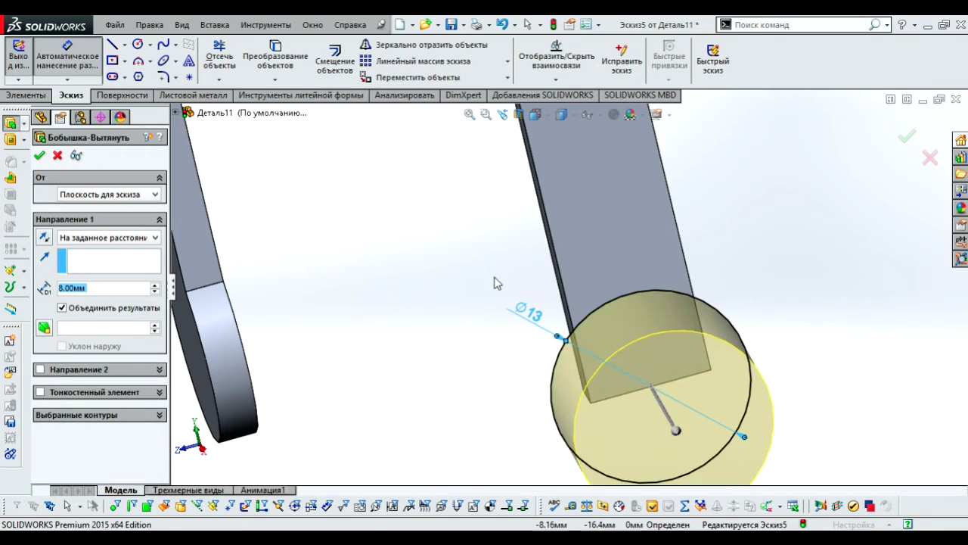
left_click(108, 238)
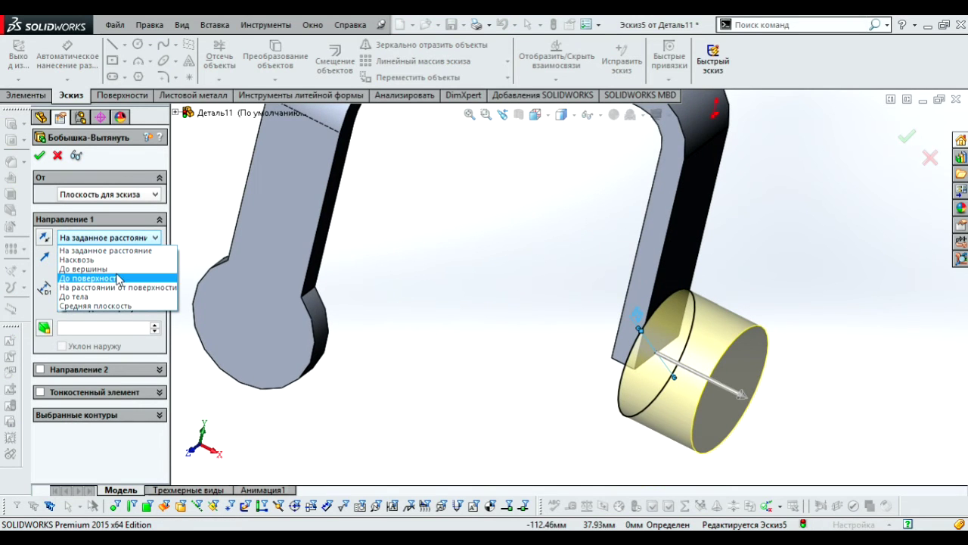
left_click(117, 279)
scroll(622, 252, "down", 3)
scroll(621, 252, "down", 3)
left_click(624, 256)
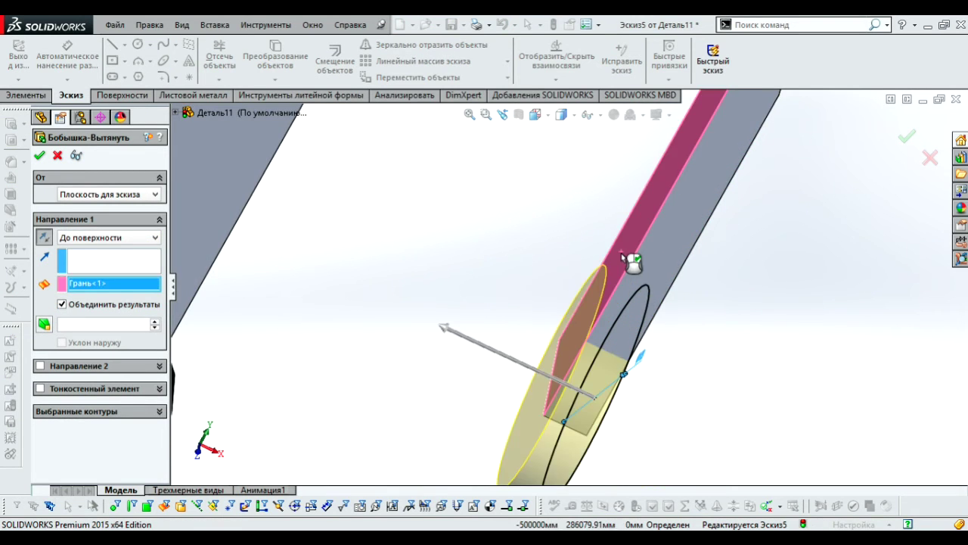
right_click(621, 253)
key("f")
middle_click_drag(621, 253, 551, 210)
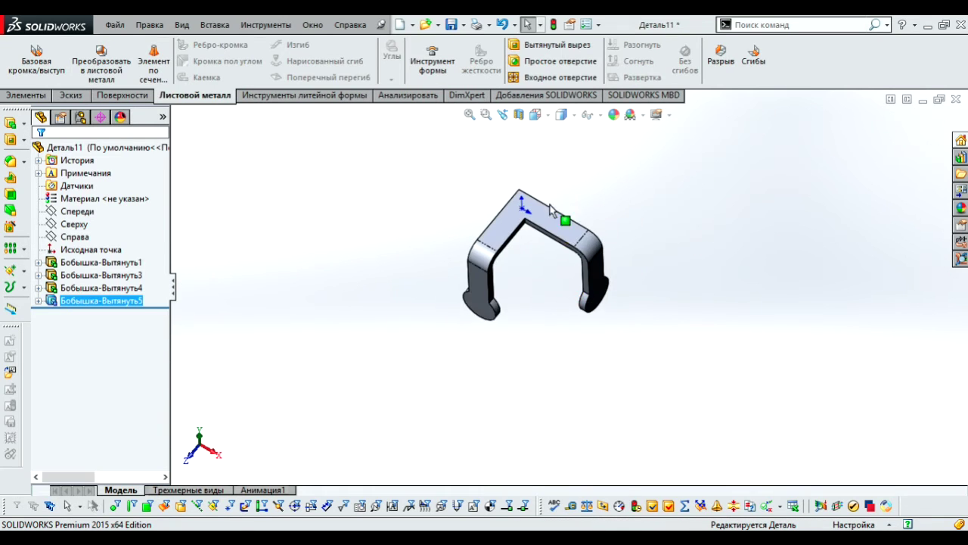
scroll(551, 210, "down", 3)
Step: Sketch a Ø13 circle centred on the origin on the strap's top face
scroll(527, 261, "down", 3)
left_click(526, 260)
left_click(587, 219)
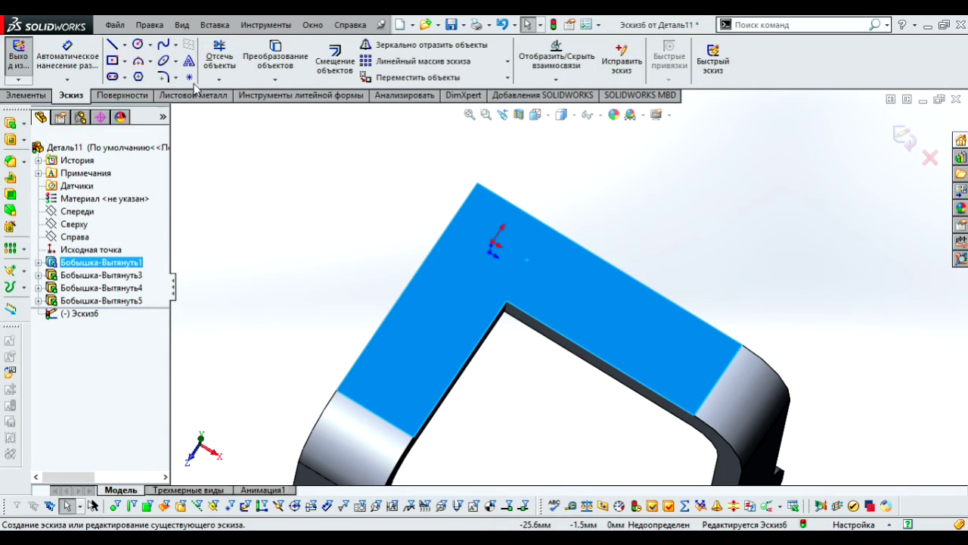
left_click(137, 44)
left_click(494, 245)
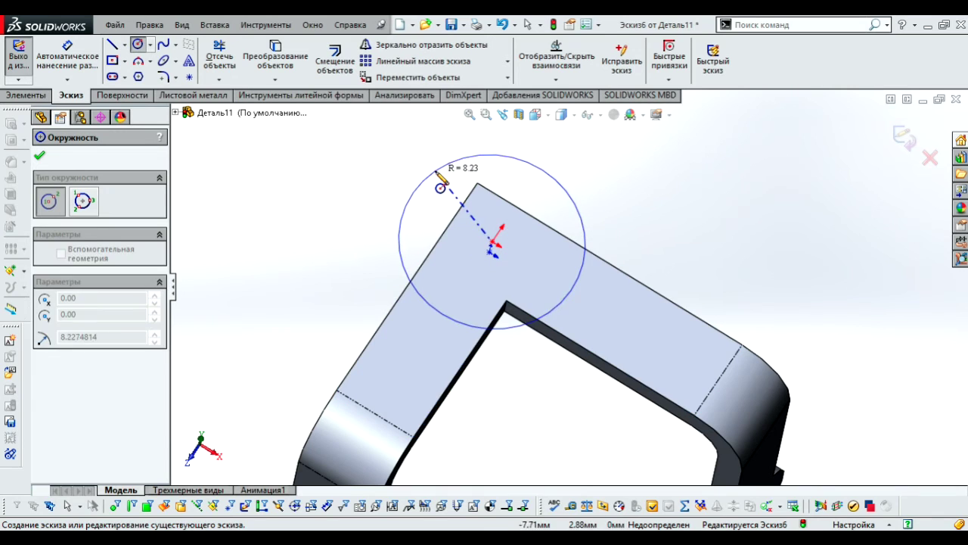
left_click(443, 168)
key("Escape")
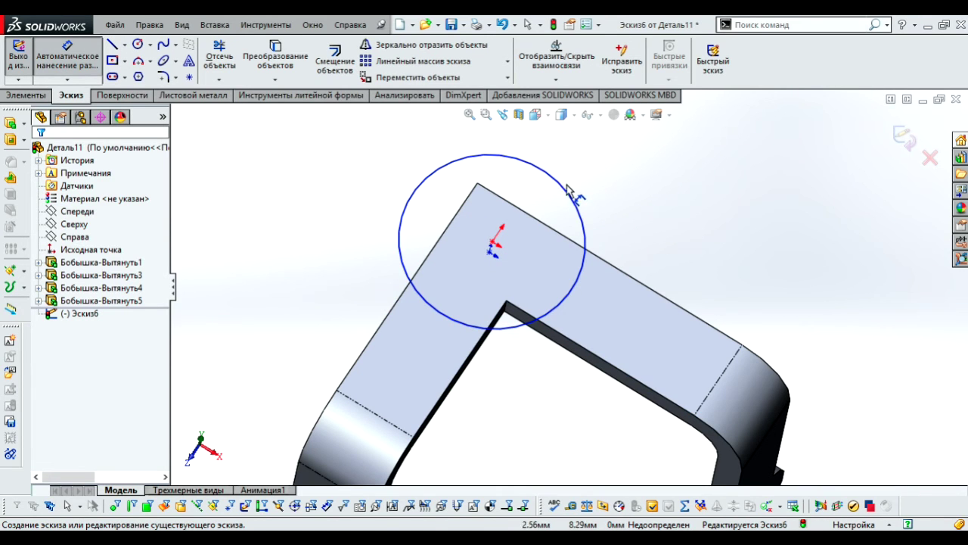
left_click(573, 199)
left_click(632, 193)
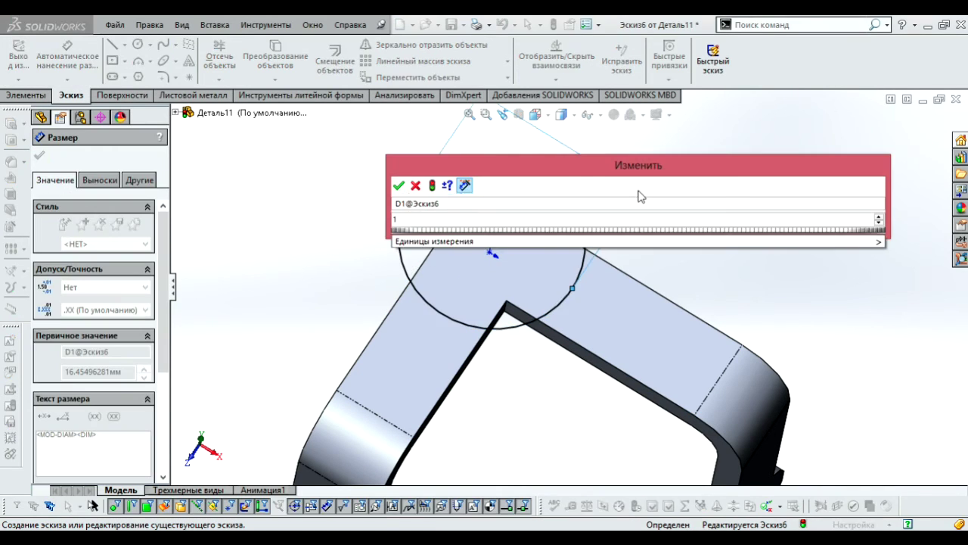
type("3")
key("Return")
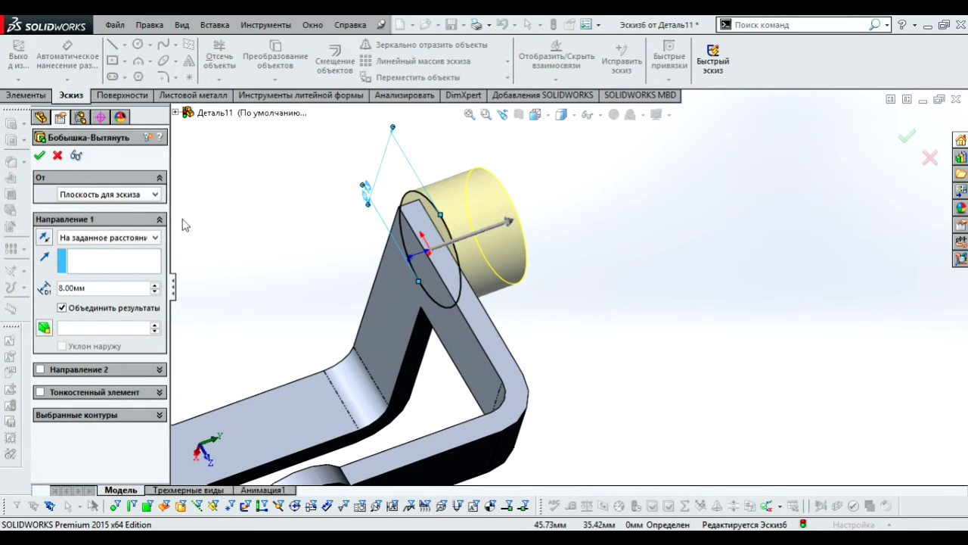
Step: Extrude the circle up to the strap face to form the rounded top tab
left_click(97, 240)
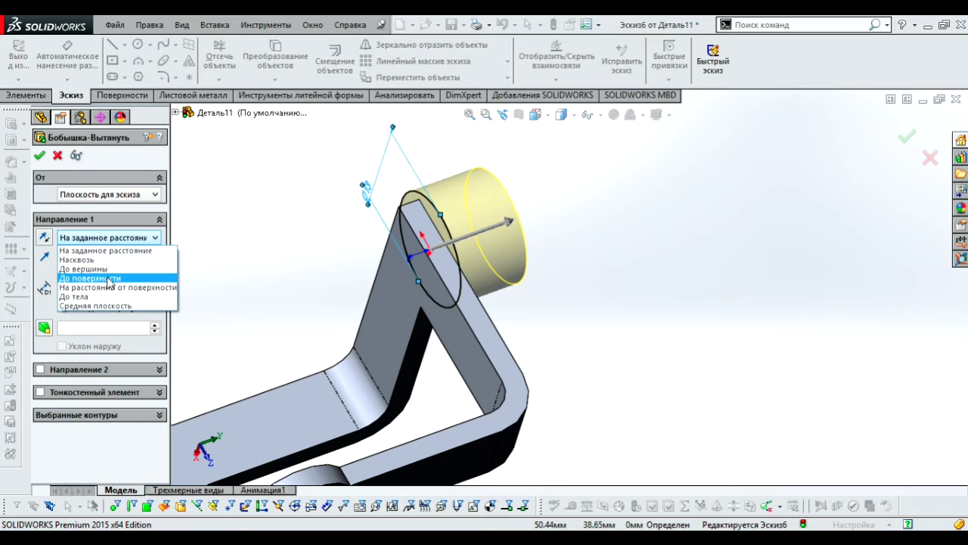
left_click(91, 280)
left_click(403, 282)
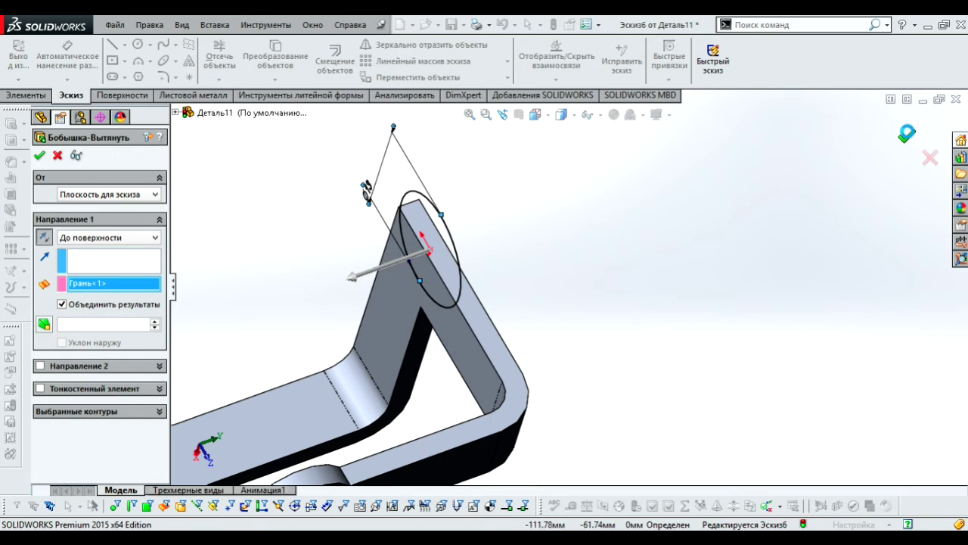
key("Return")
key("ctrl+1")
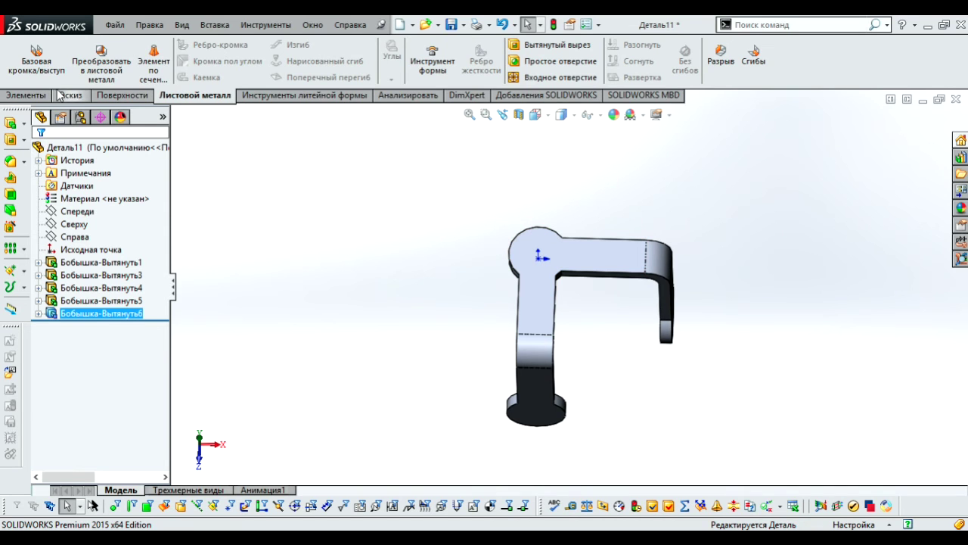
left_click(83, 95)
Step: Sketch a Ø4 circle on the leg's rounded end face
left_click(140, 45)
left_click(537, 333)
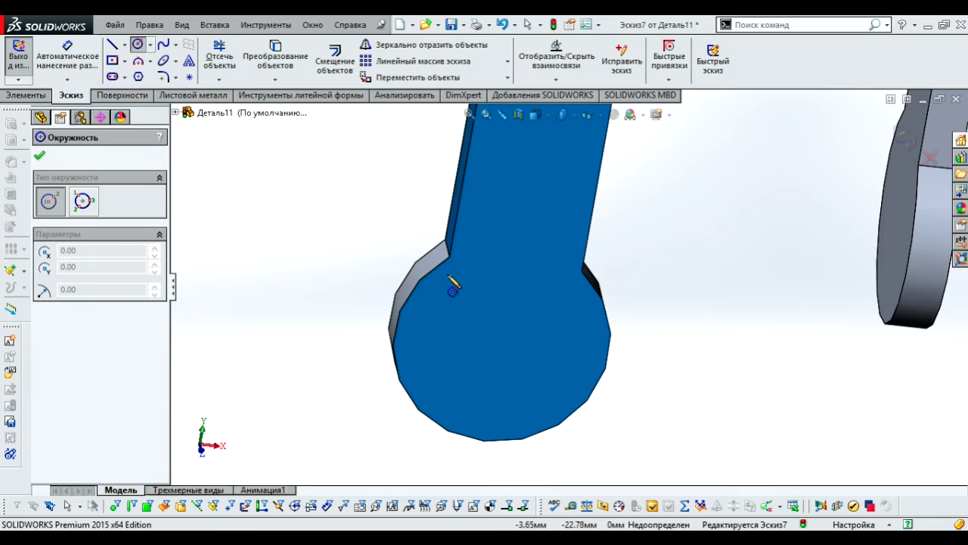
left_click_drag(501, 342, 529, 314)
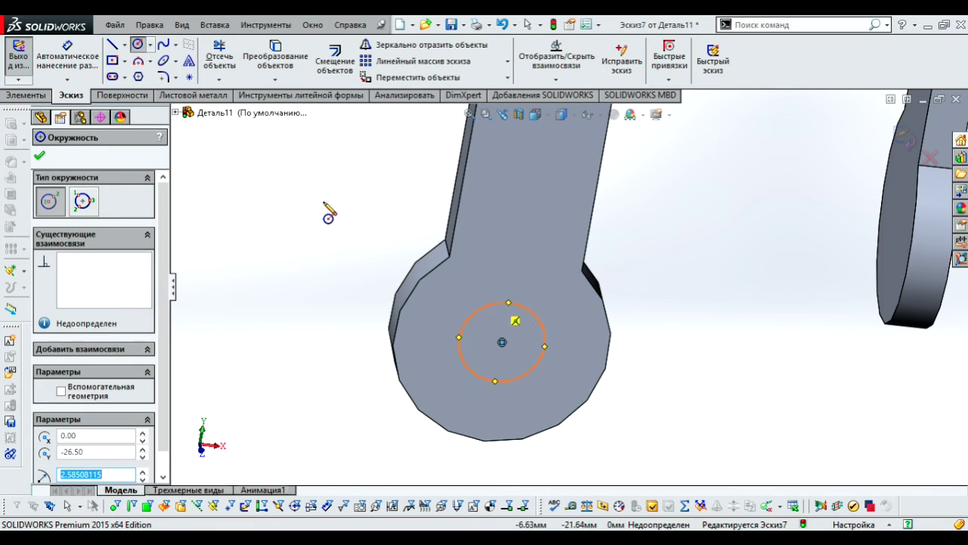
left_click(67, 55)
left_click(514, 311)
left_click(519, 386)
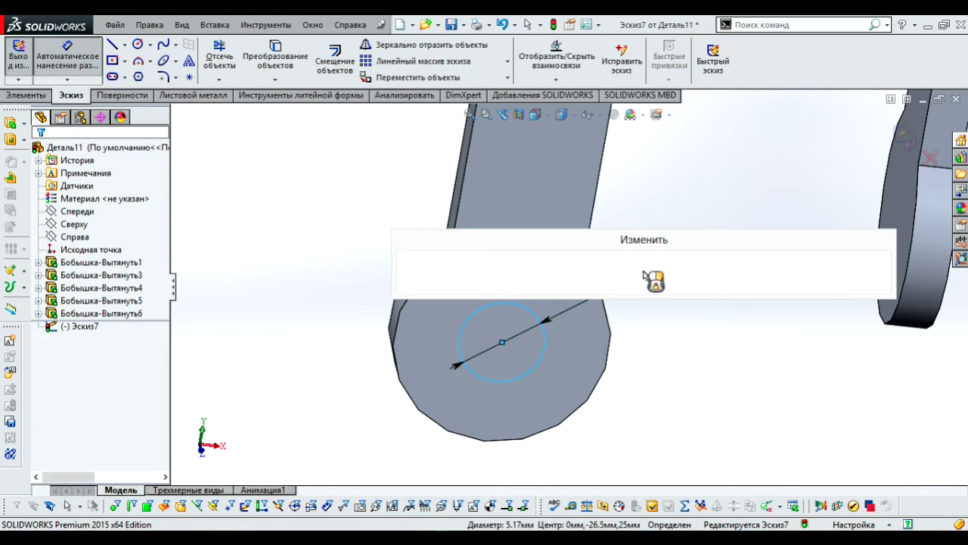
type("4")
key("Return")
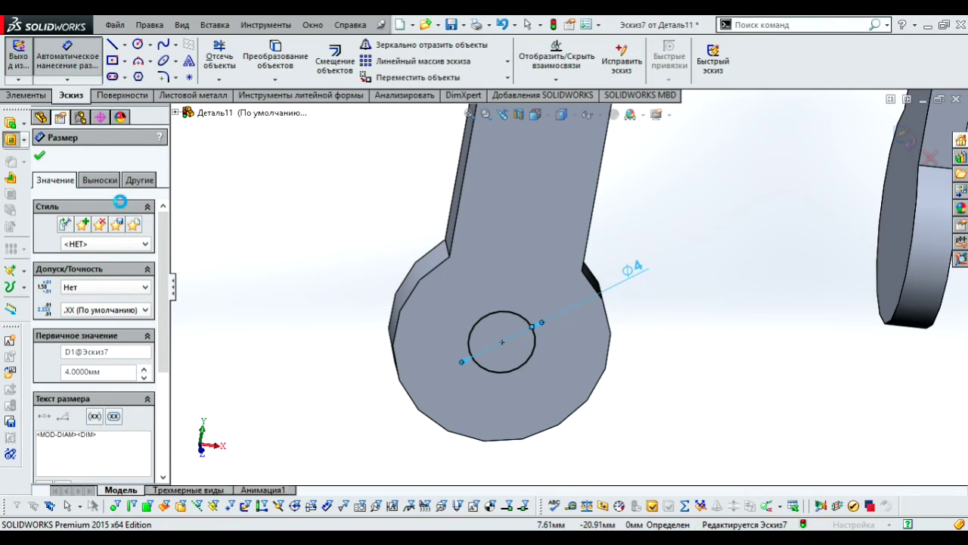
Step: Cut the Ø4 circle Through All to make the leg-end hole
left_click(106, 238)
left_click(83, 264)
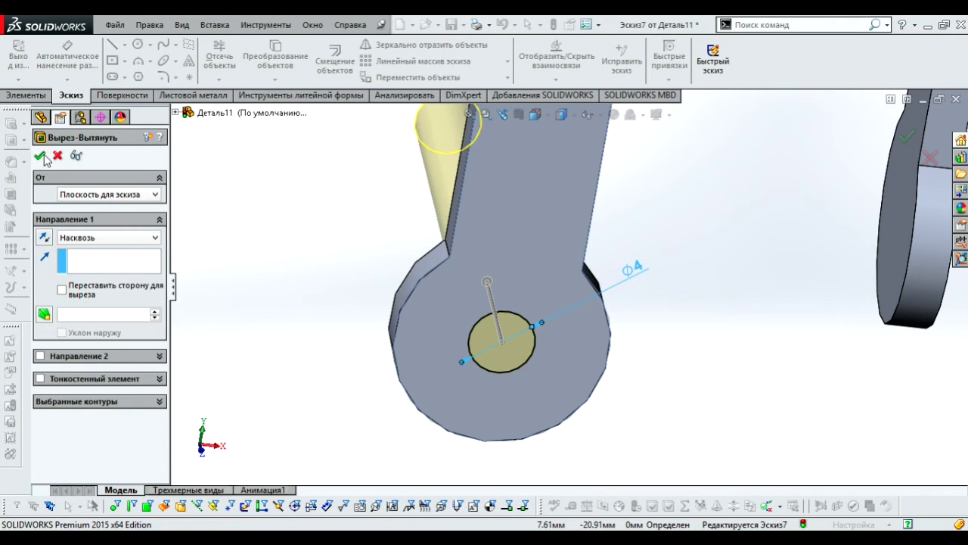
left_click(40, 156)
mouse_move(580, 411)
middle_mouse_down()
mouse_move(487, 270)
mouse_move(910, 392)
middle_mouse_up()
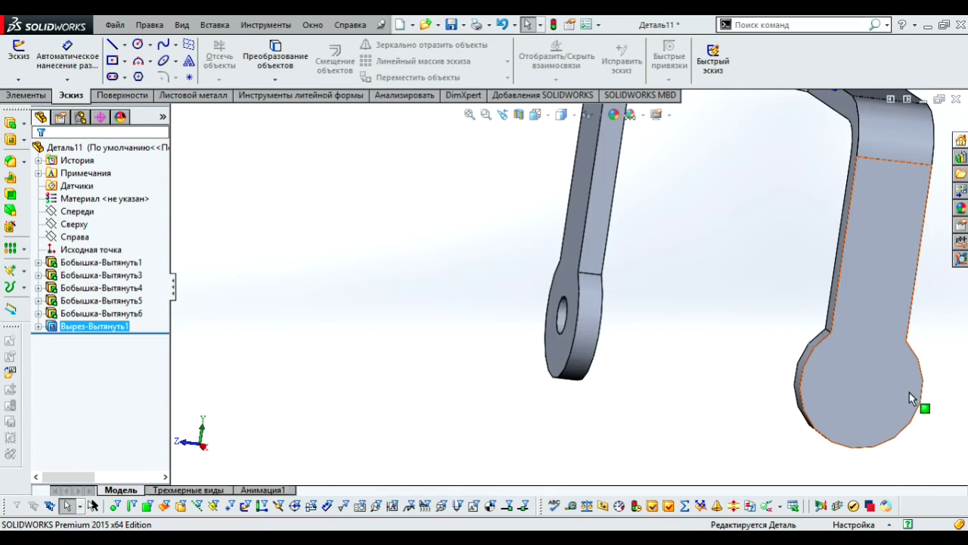
Step: Sketch a Ø4 circle on the second leg's rounded end face
scroll(910, 392, "down", 3)
right_click(763, 340)
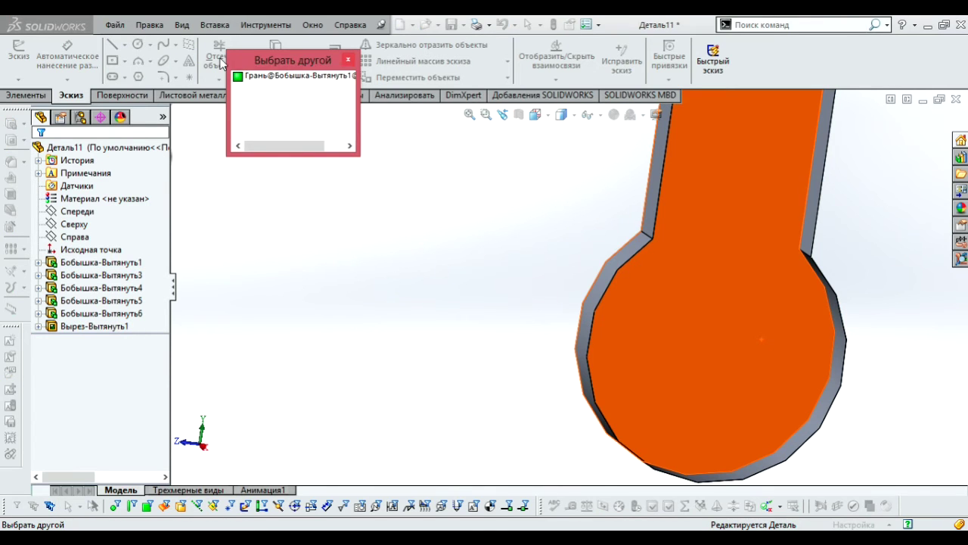
left_click(295, 76)
left_click(728, 348)
left_click(783, 298)
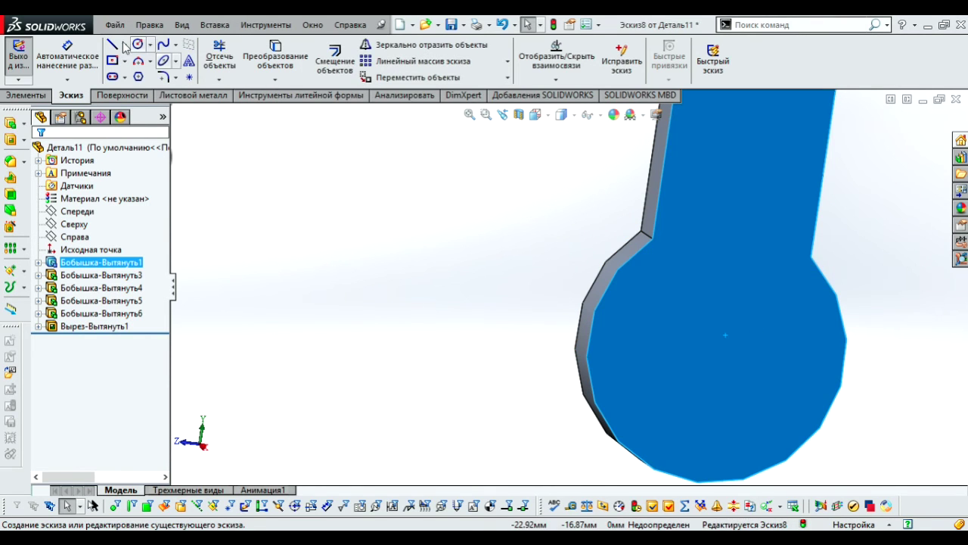
left_click(137, 44)
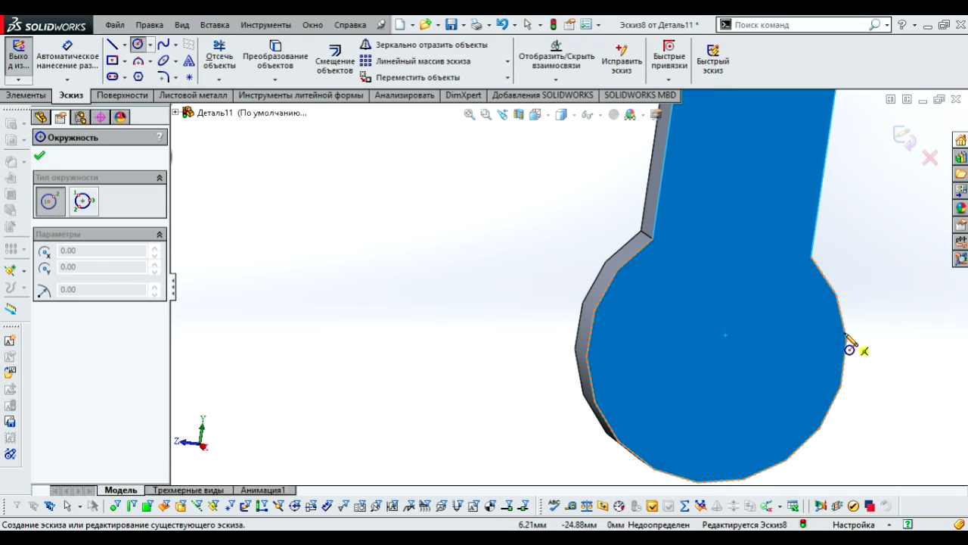
left_click(717, 351)
left_click(764, 371)
key("Escape")
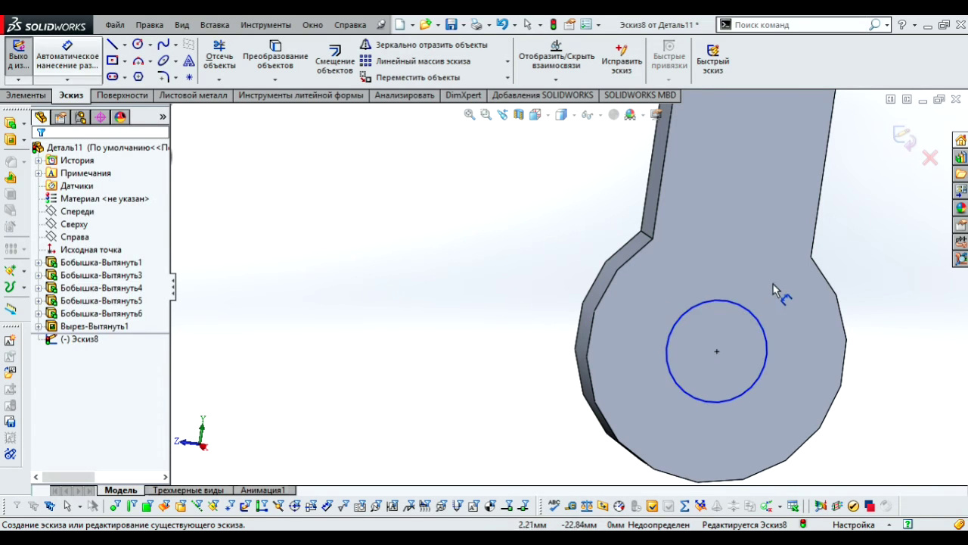
left_click(747, 313)
left_click(737, 231)
type("4")
key("Return")
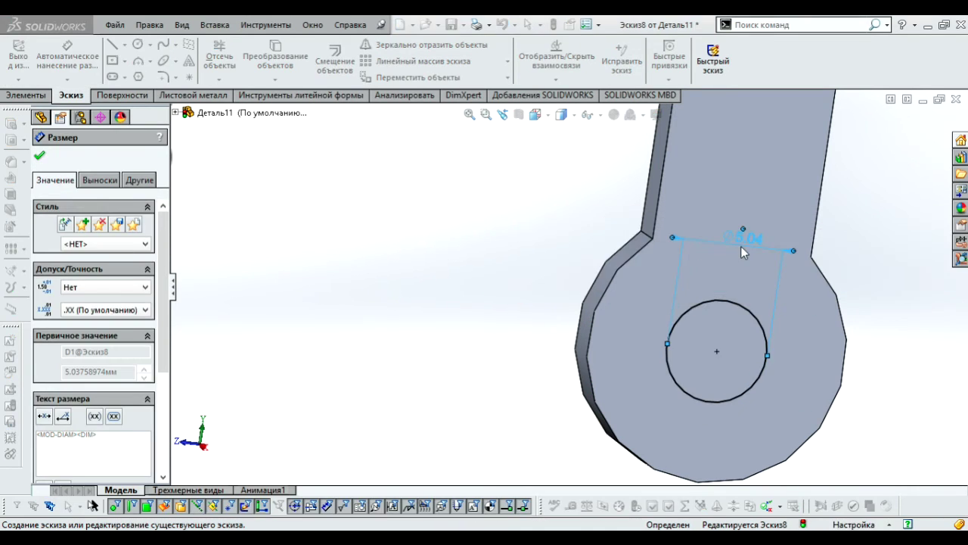
key("z")
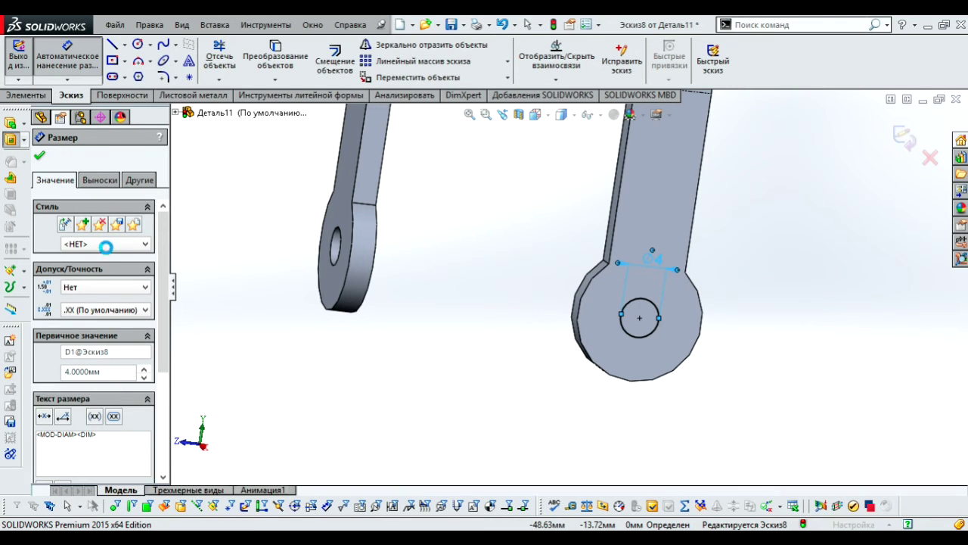
Step: Extrude-cut the Ø4 circle into the leg to form its hole
left_click(98, 239)
left_click(99, 247)
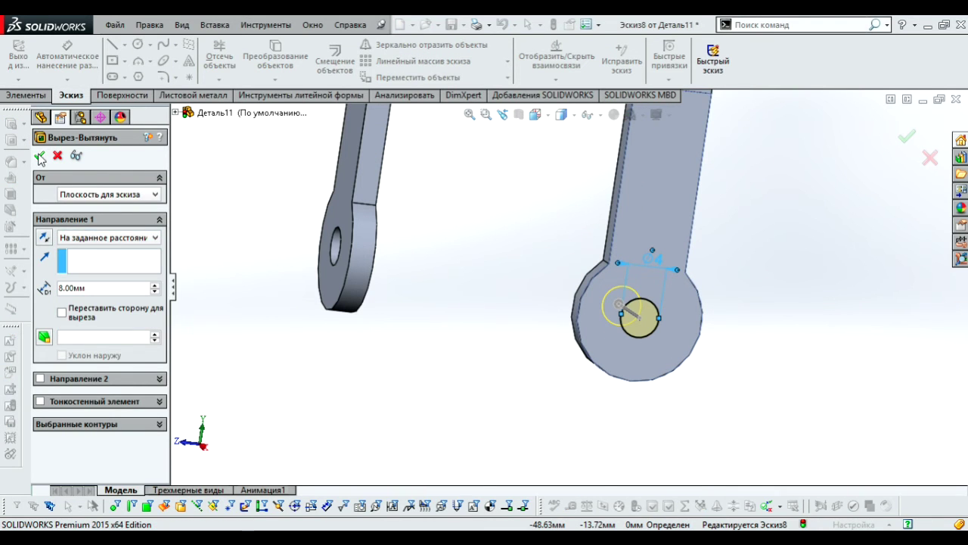
left_click(39, 155)
scroll(671, 214, "up", 5)
middle_click_drag(659, 305, 614, 177)
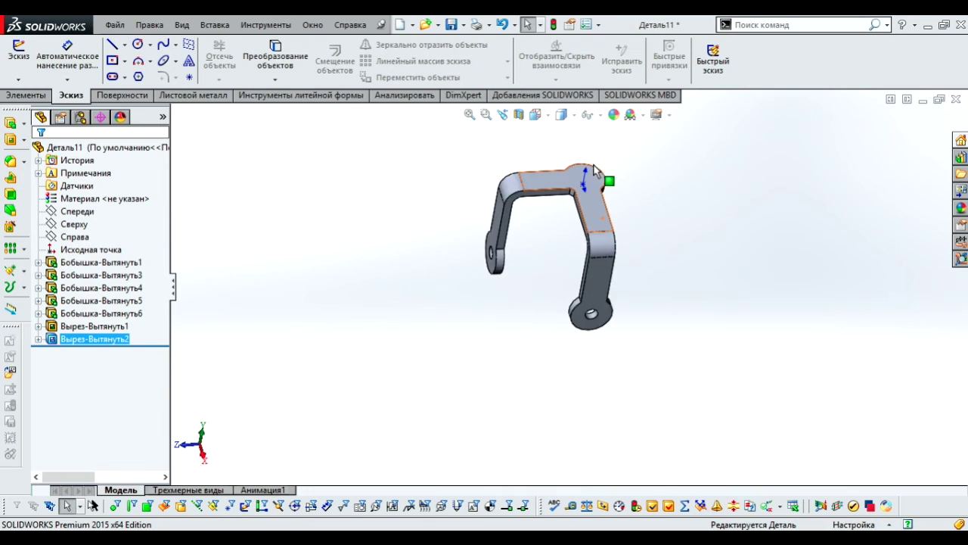
scroll(588, 270, "down", 8)
Step: Sketch a Ø4 centre-point circle at the origin on the top tab face
left_click(641, 225)
left_click(633, 211)
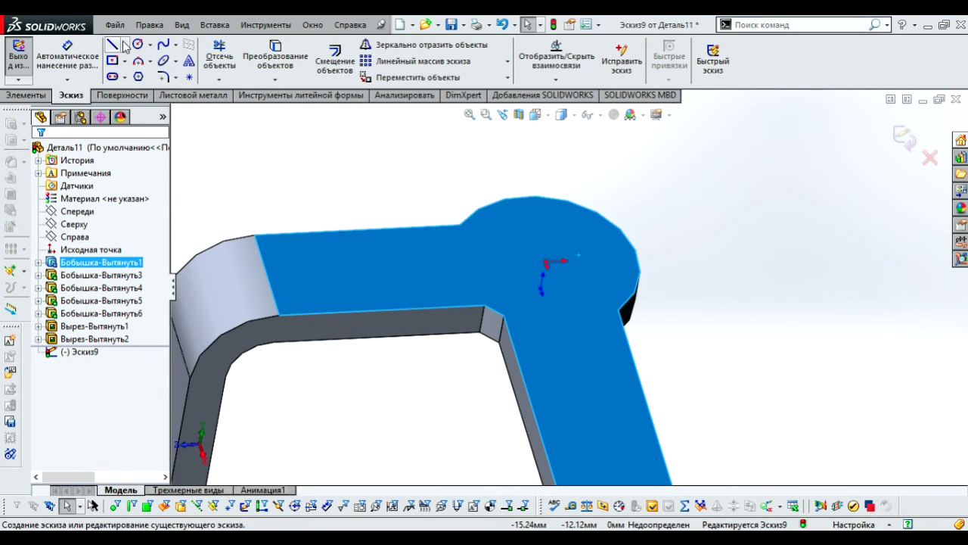
left_click(151, 44)
left_click(204, 74)
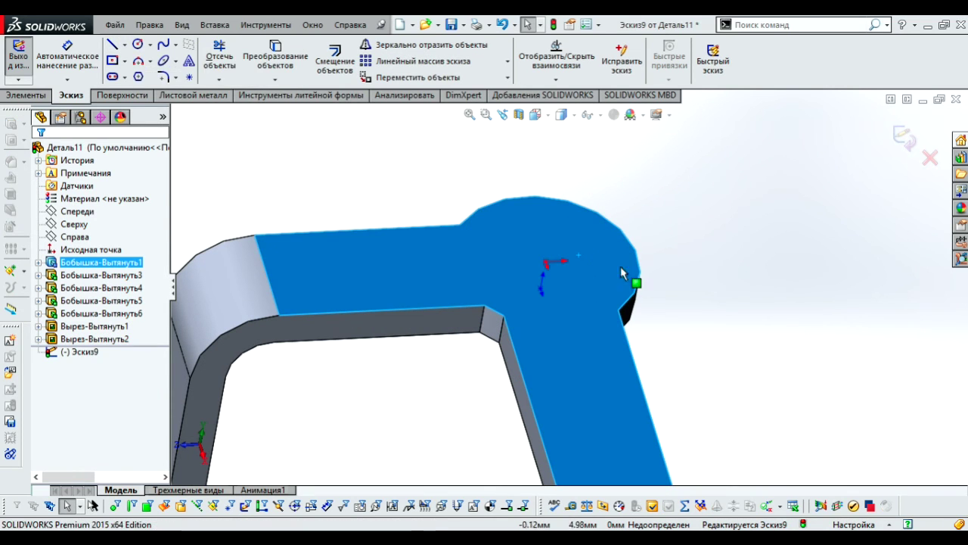
left_click(150, 44)
left_click(208, 61)
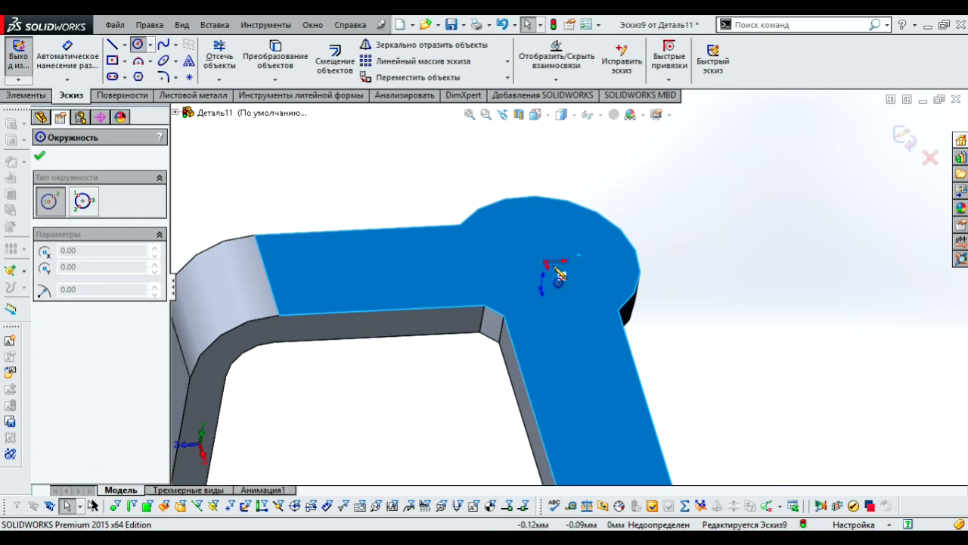
left_click(545, 263)
left_click(583, 240)
key("Escape")
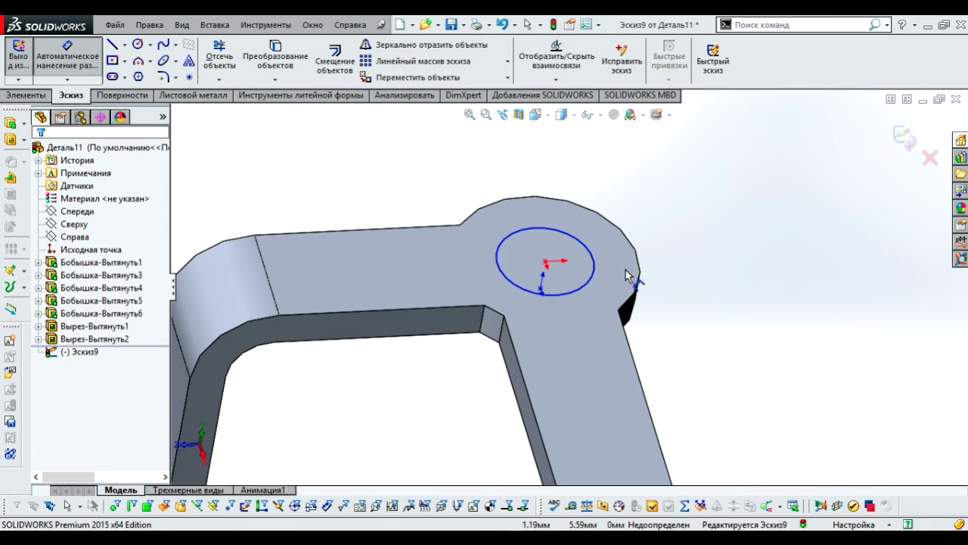
left_click(583, 246)
left_click(655, 183)
type("4")
key("Return")
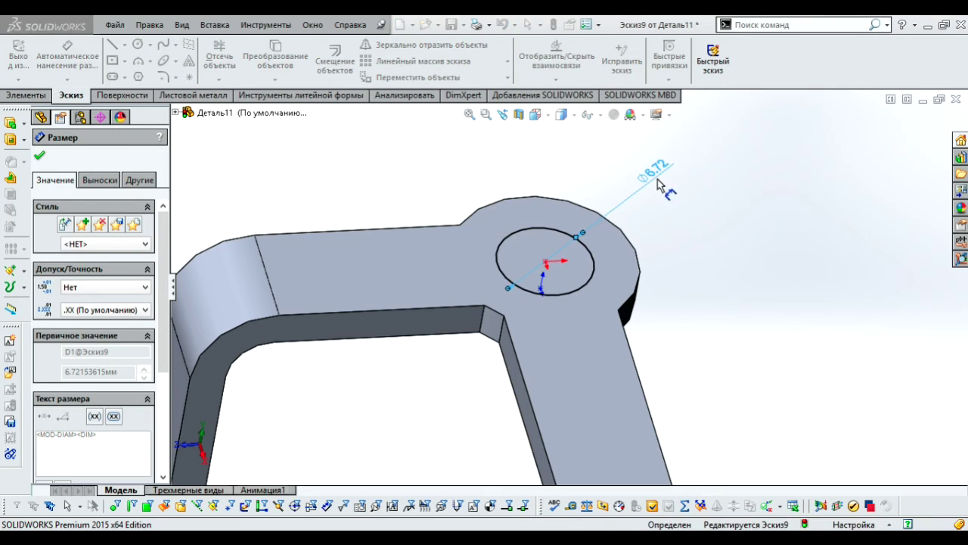
Step: Cut the Ø4 circle Through All, then show the part from the Front
left_click(10, 141)
left_click(114, 237)
left_click(83, 261)
left_click(39, 155)
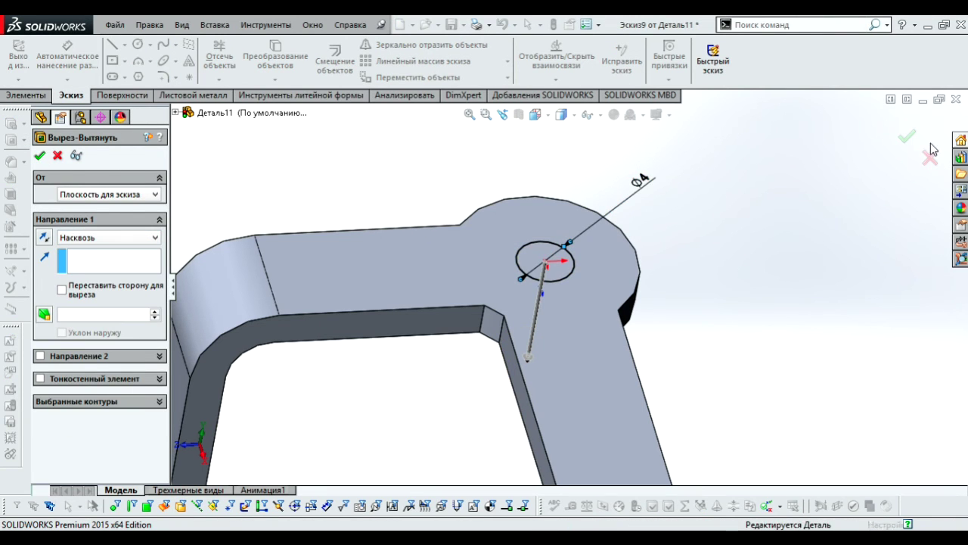
scroll(762, 212, "up", 3)
scroll(499, 196, "up", 3)
left_click(535, 115)
left_click(552, 175)
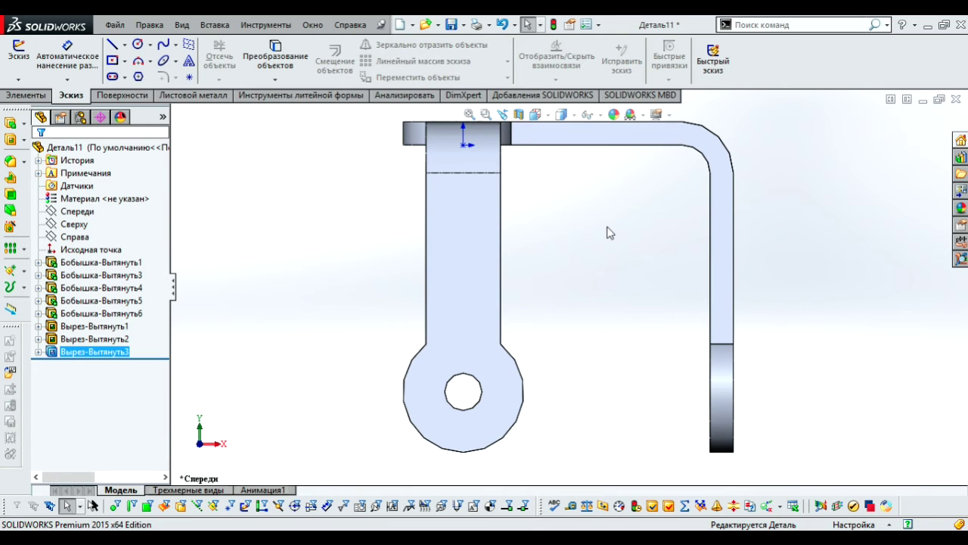
Step: Review the connector's dimensioned drawing on the Chrome product page, then minimise Chrome
key("alt+Tab")
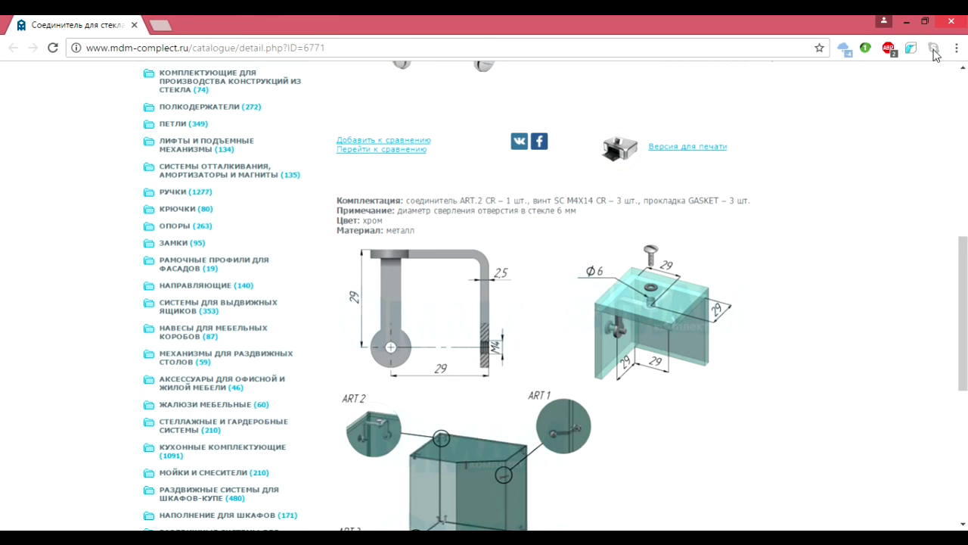
scroll(720, 268, "down", 2)
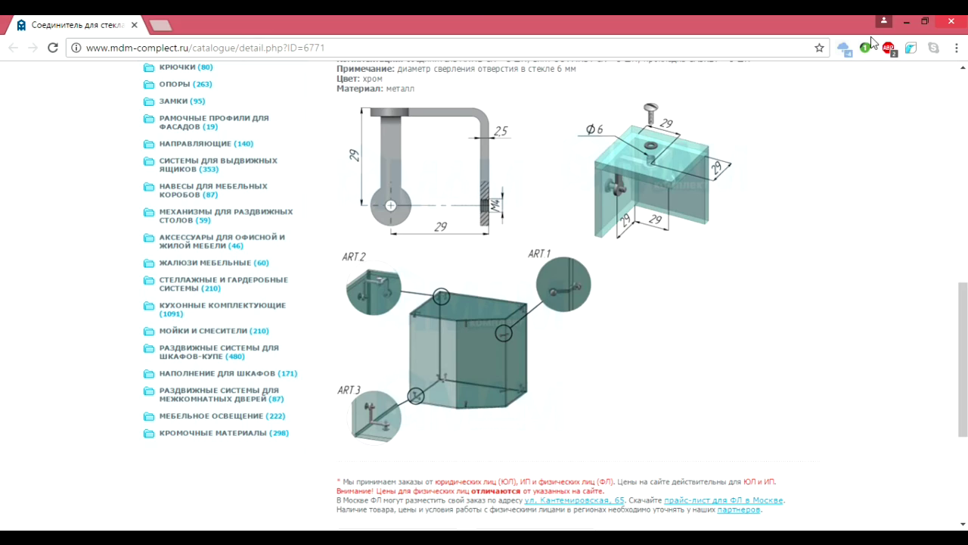
left_click(906, 22)
Step: Measure from the leg-end hole edge to the right leg's outer edge
key("m")
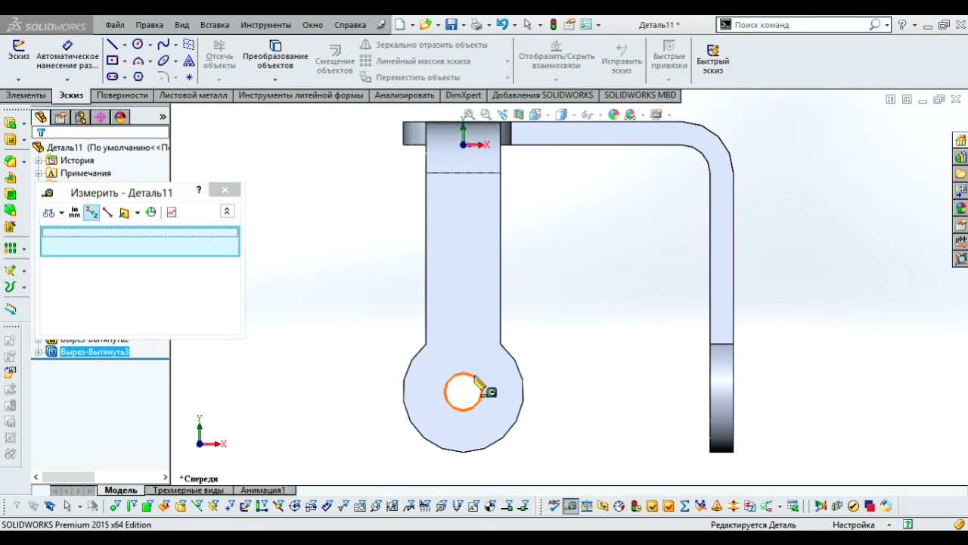
left_click(476, 384)
left_click(475, 380)
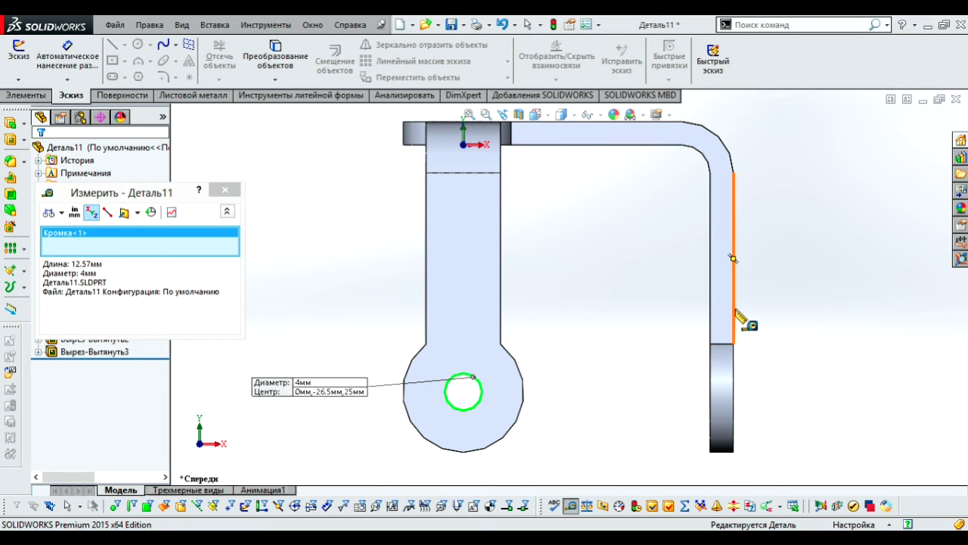
left_click(733, 318)
key("Escape")
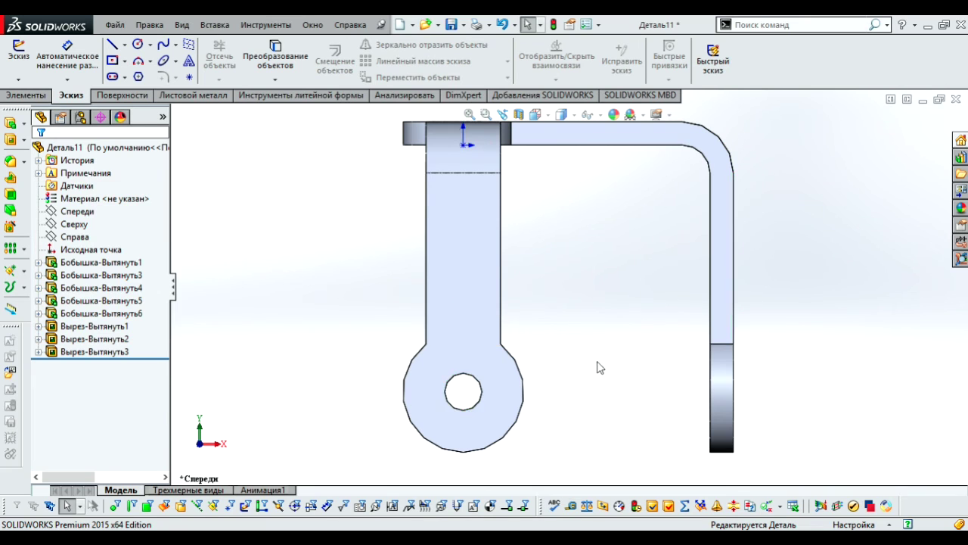
Step: Measure from the top tab hole to the right leg face
scroll(570, 239, "up", 3)
mouse_move(570, 240)
middle_mouse_down()
mouse_move(568, 333)
mouse_move(713, 322)
mouse_move(551, 255)
middle_mouse_up()
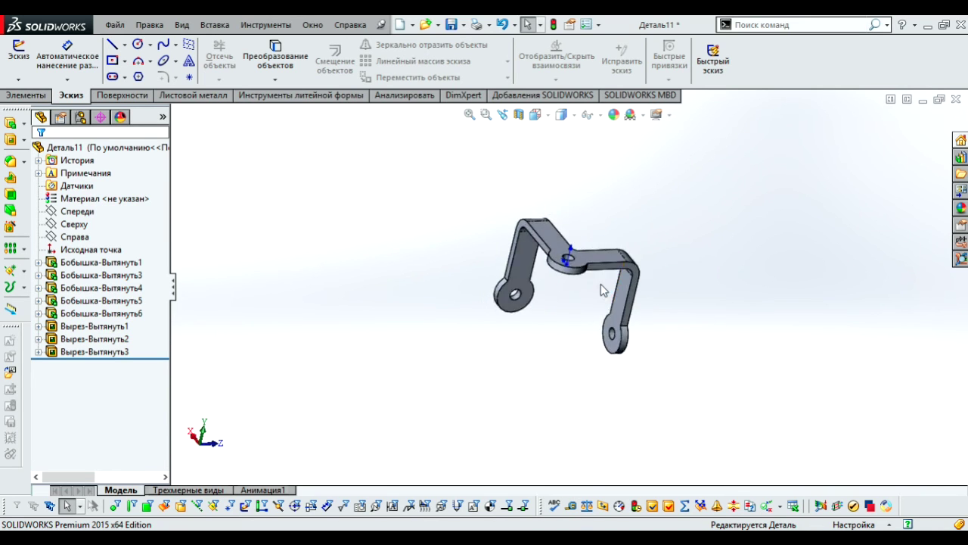
scroll(552, 254, "down", 5)
left_click(579, 243)
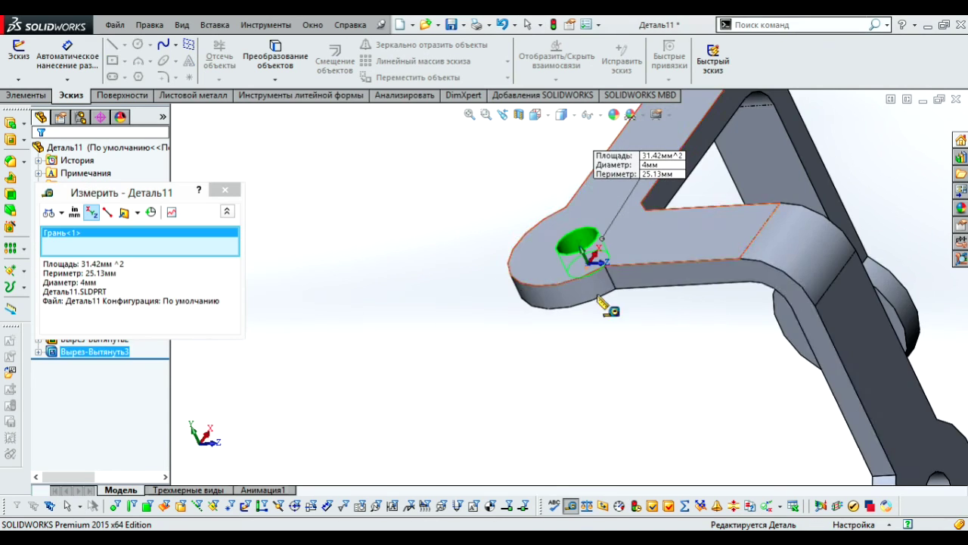
left_click(869, 319)
scroll(631, 341, "up", 3)
mouse_move(631, 341)
middle_mouse_down()
mouse_move(746, 329)
mouse_move(807, 371)
mouse_move(741, 372)
mouse_move(627, 325)
mouse_move(631, 346)
mouse_move(674, 350)
mouse_move(613, 303)
middle_mouse_up()
Step: Display the dimensions of the first boss and the right leg
key("Escape")
scroll(644, 291, "down", 3)
left_click(637, 306)
left_click(644, 348)
Step: Change the top span dimension from 29 to 33 mm
scroll(598, 280, "up", 2)
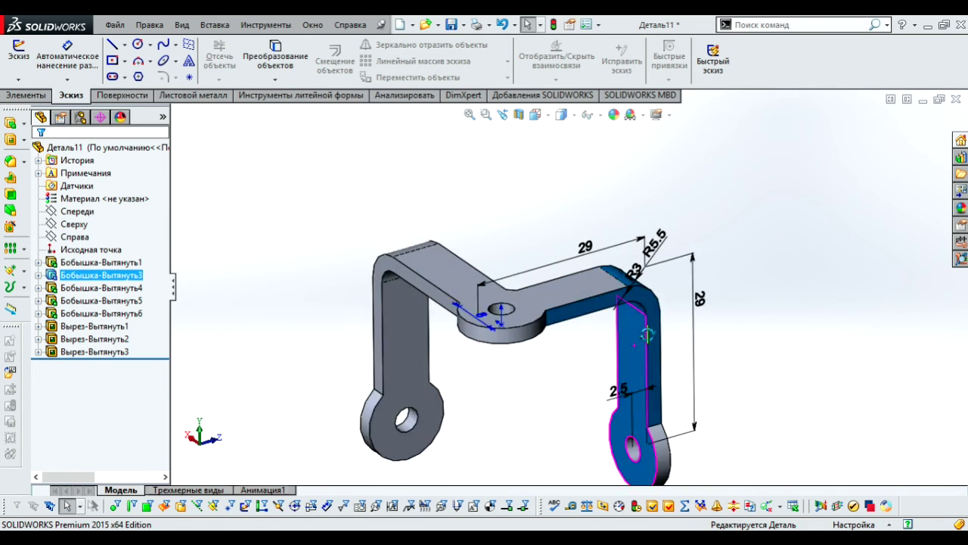
double_click(576, 243)
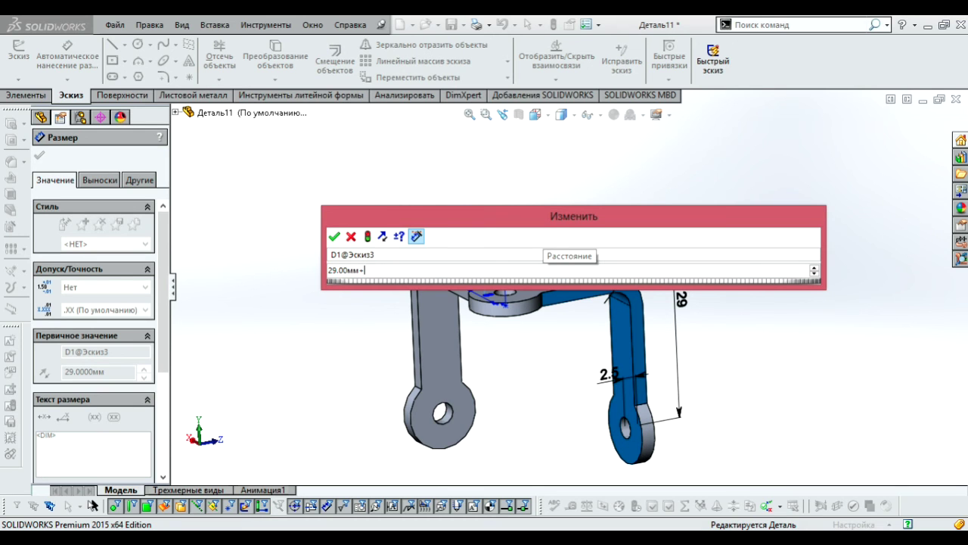
type("4")
key("Return")
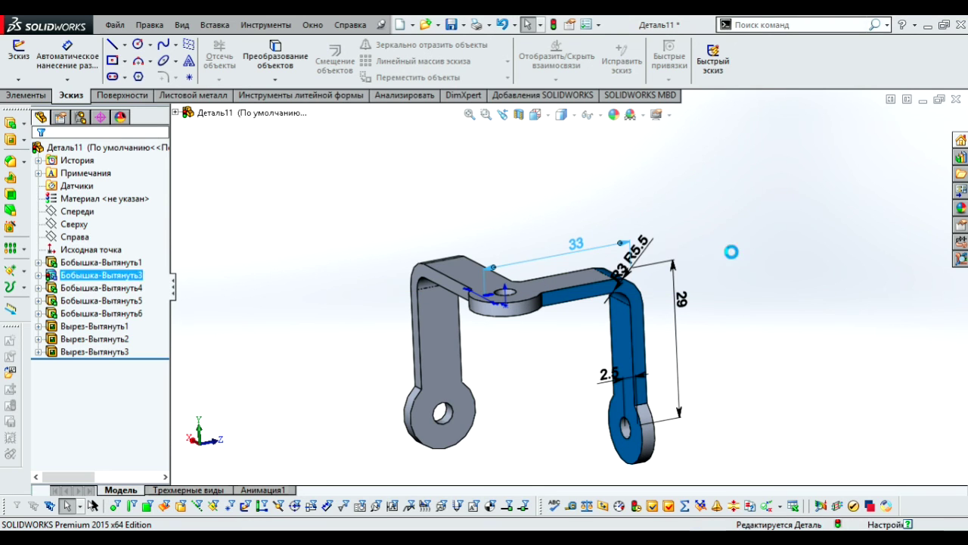
Step: Remeasure the distance from the top hole to the leg face
mouse_move(575, 227)
middle_mouse_down()
mouse_move(590, 348)
mouse_move(423, 318)
mouse_move(401, 328)
mouse_move(631, 342)
mouse_move(493, 309)
middle_mouse_up()
left_click(571, 505)
scroll(605, 317, "up", 5)
left_click(564, 331)
scroll(564, 331, "down", 5)
left_click(302, 303)
key("Escape")
scroll(530, 333, "down", 5)
scroll(492, 309, "up", 3)
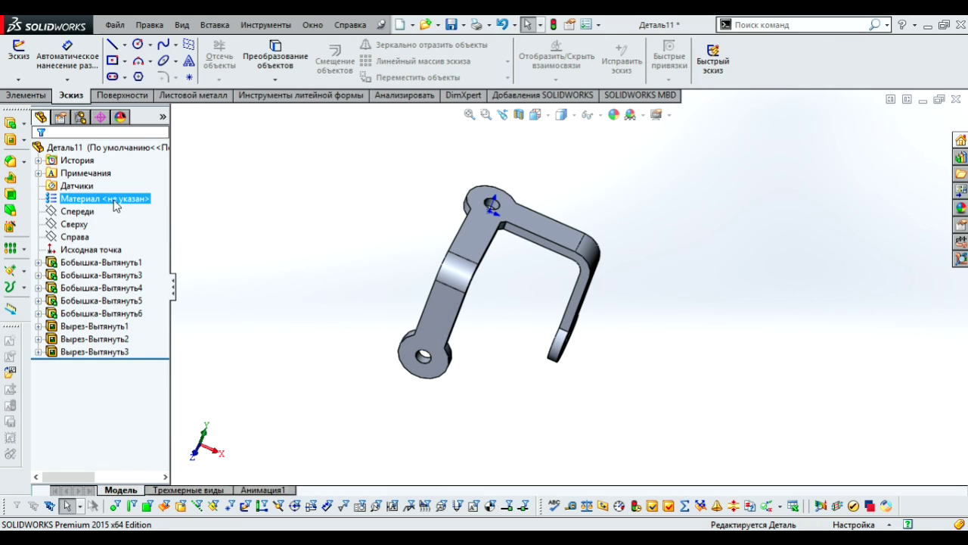
Step: Assign Простая углеродистая сталь (plain carbon steel) as the part's material
right_click(115, 206)
left_click(497, 271)
mouse_move(530, 269)
middle_mouse_down()
mouse_move(502, 346)
mouse_move(503, 391)
mouse_move(504, 214)
mouse_move(510, 220)
middle_mouse_up()
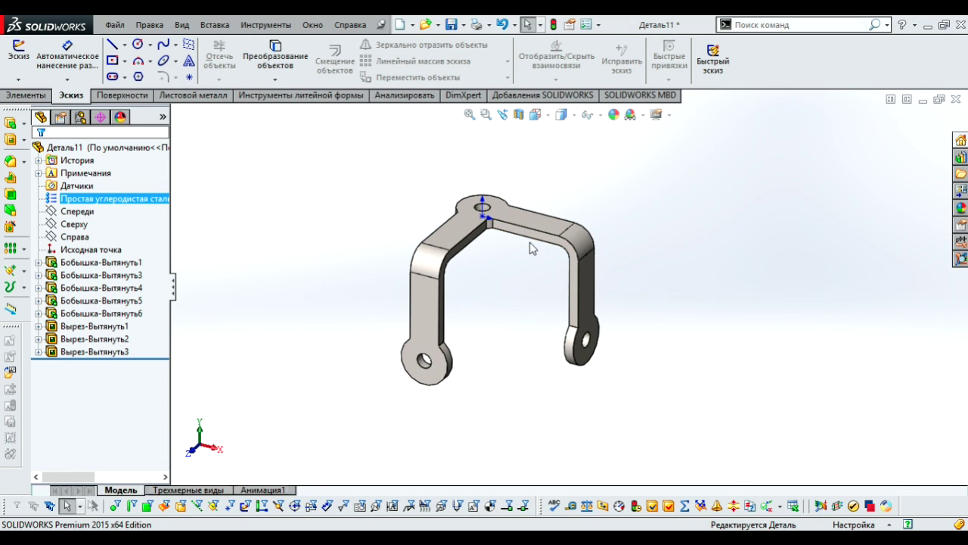